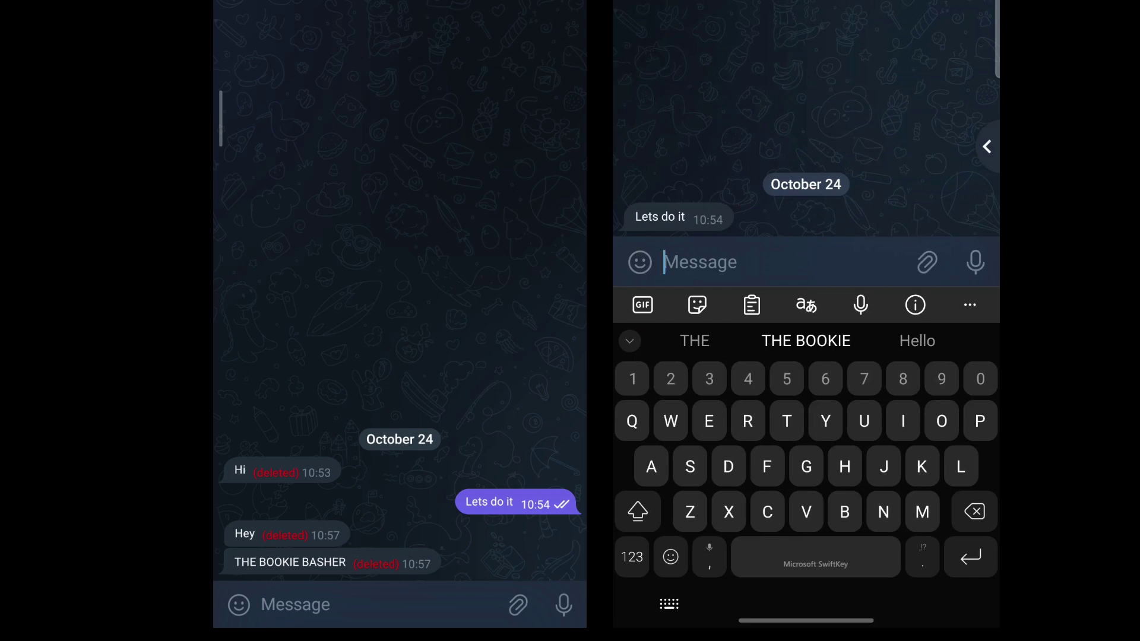
Send the message 'Working seamlessly' from the right phone.
text(Workomg)
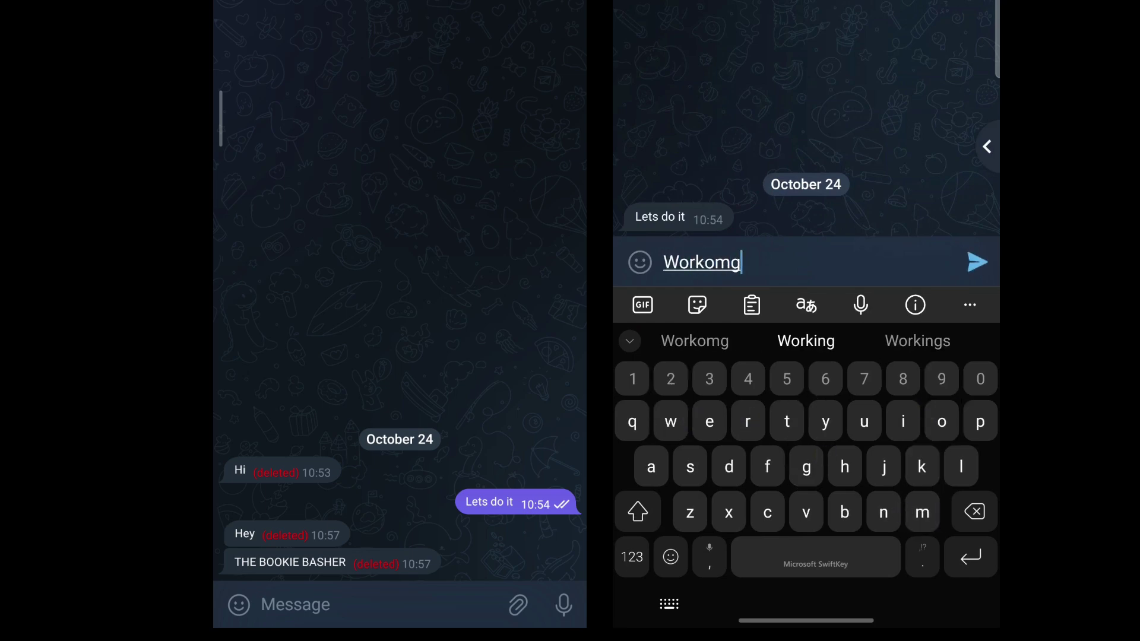
click(831, 344)
text(se)
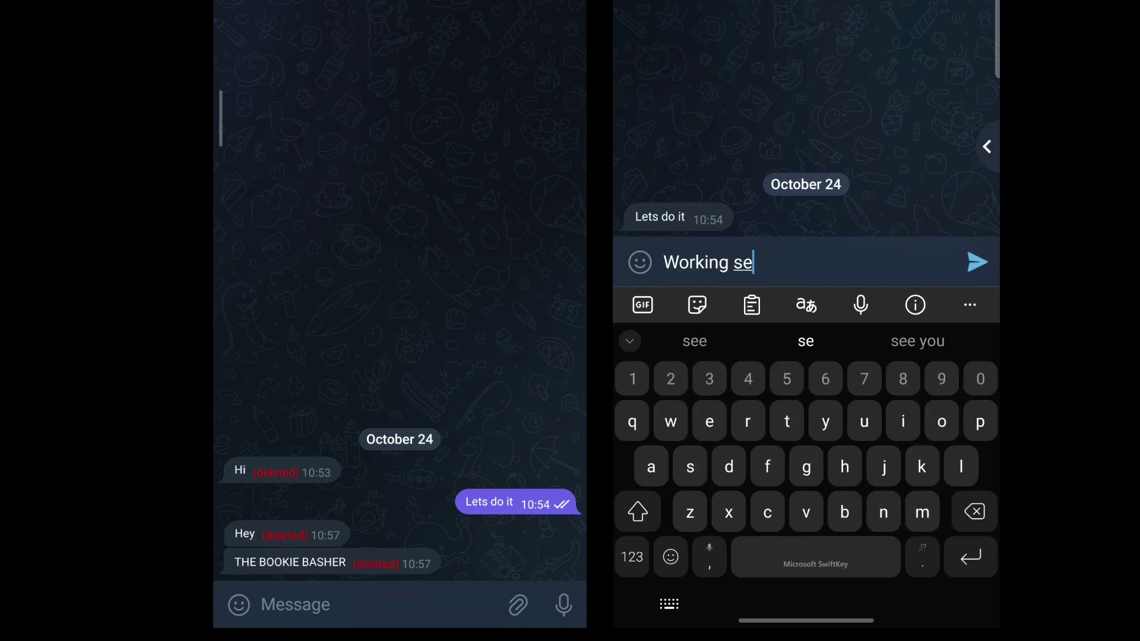
text(aml)
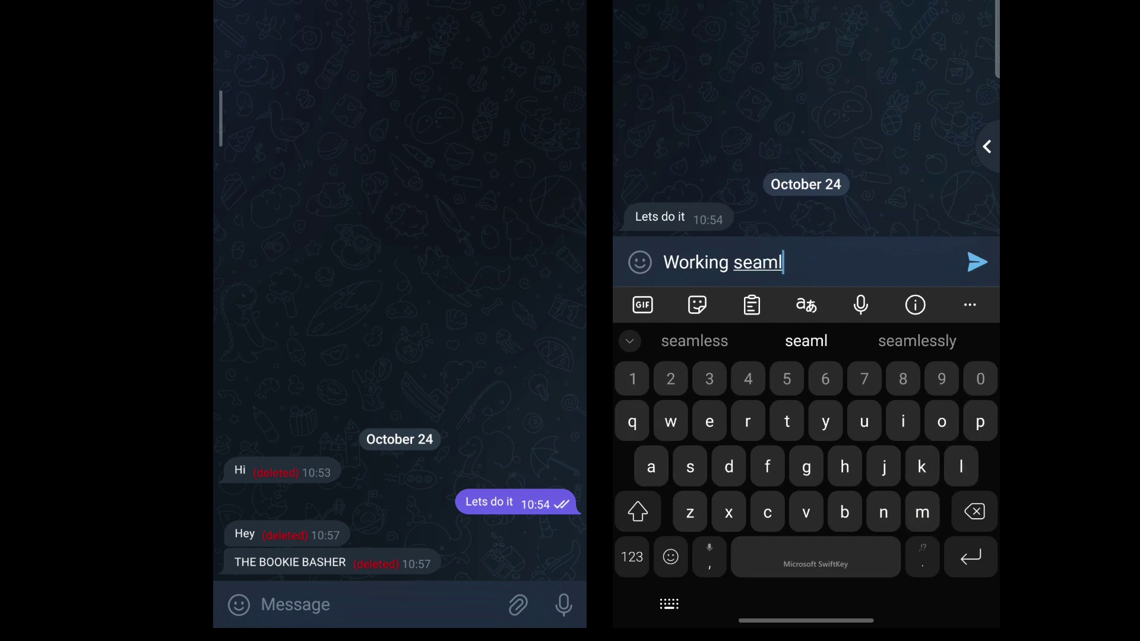
click(916, 341)
click(976, 262)
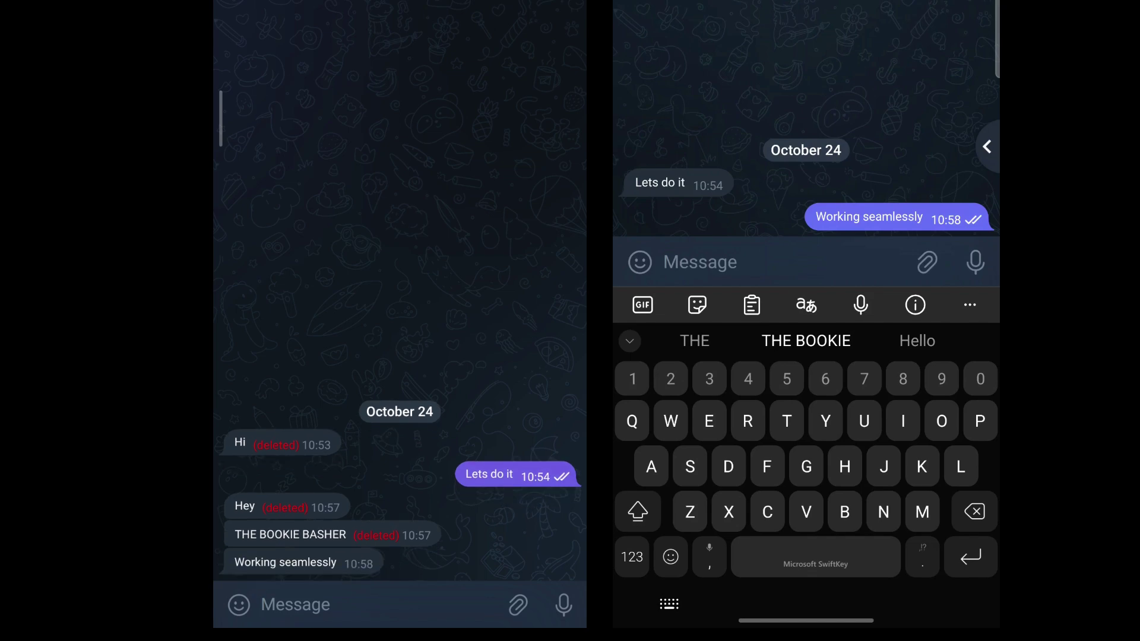
Delete 'Working seamlessly' for both sides and return the left phone to its chat list.
click(924, 218)
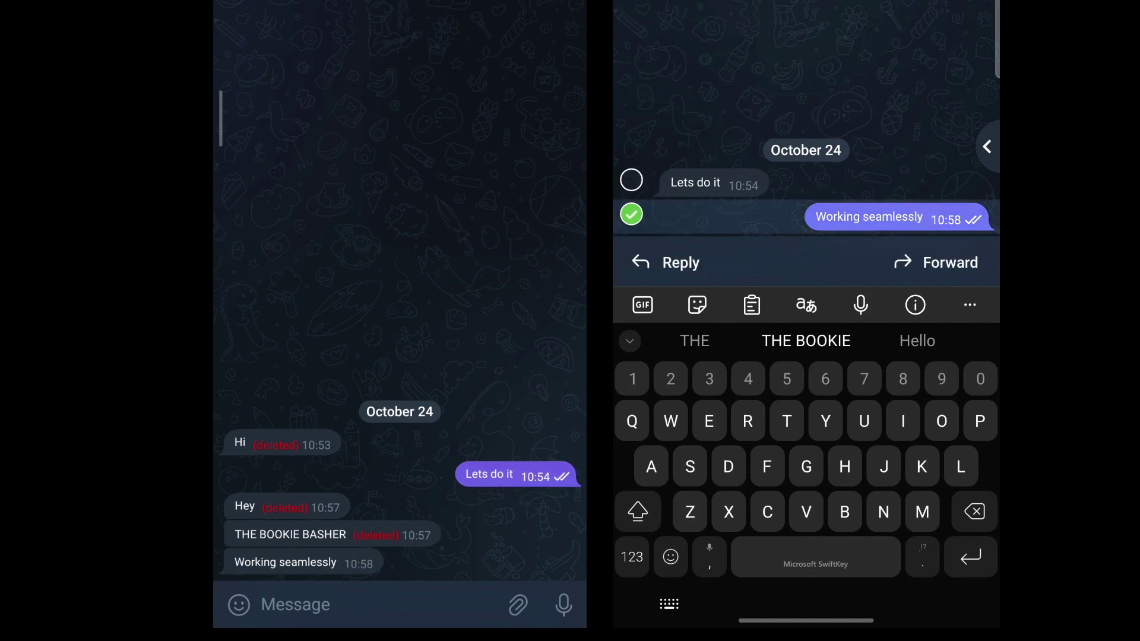
click(974, 18)
click(940, 279)
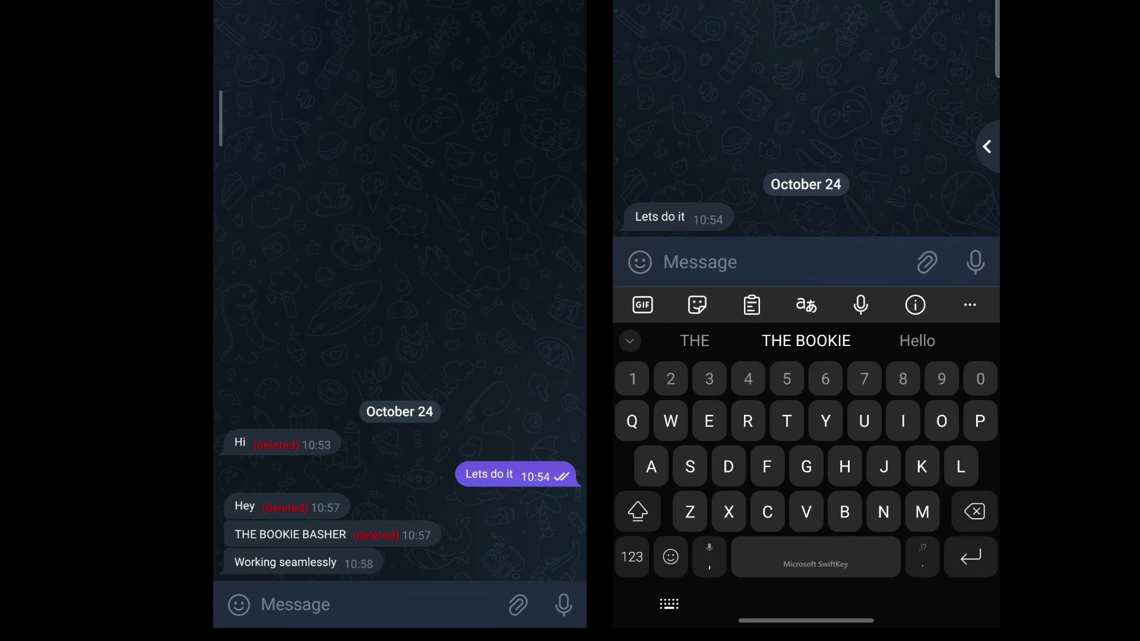
key(Escape)
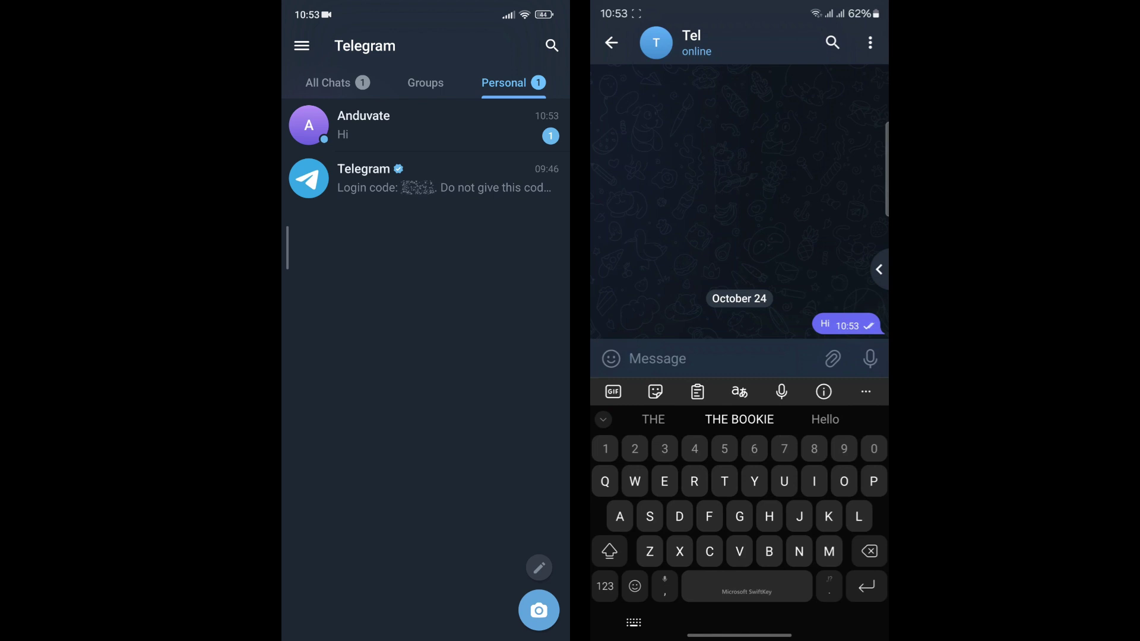
Open the contact's chat on the left phone, then delete the sent 'Hi' for everyone on the right phone.
click(416, 124)
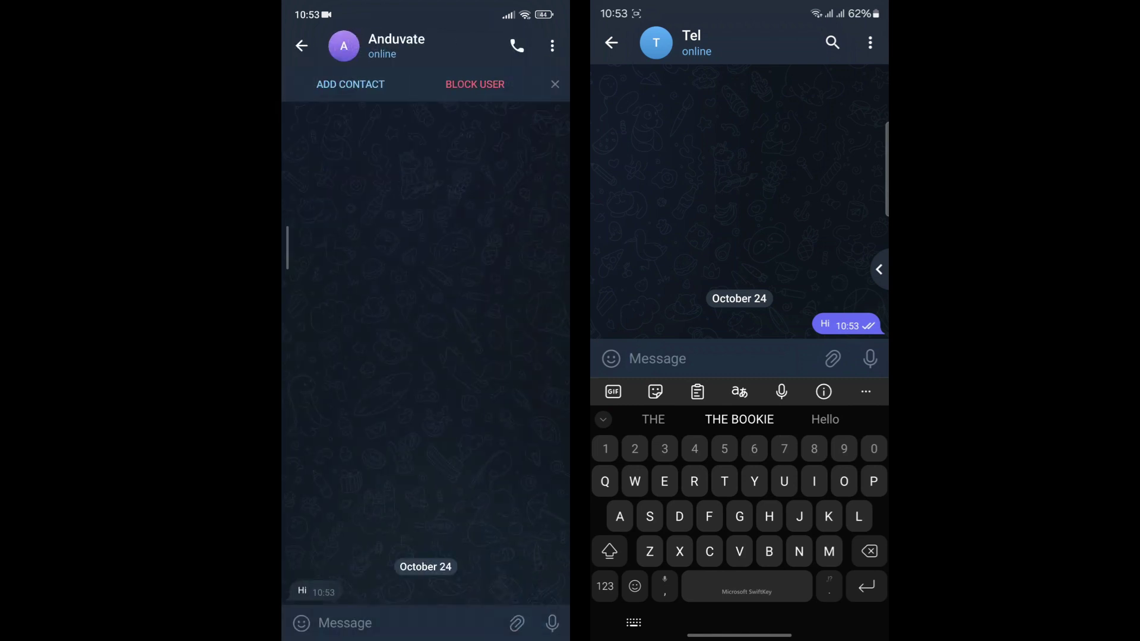
click(846, 326)
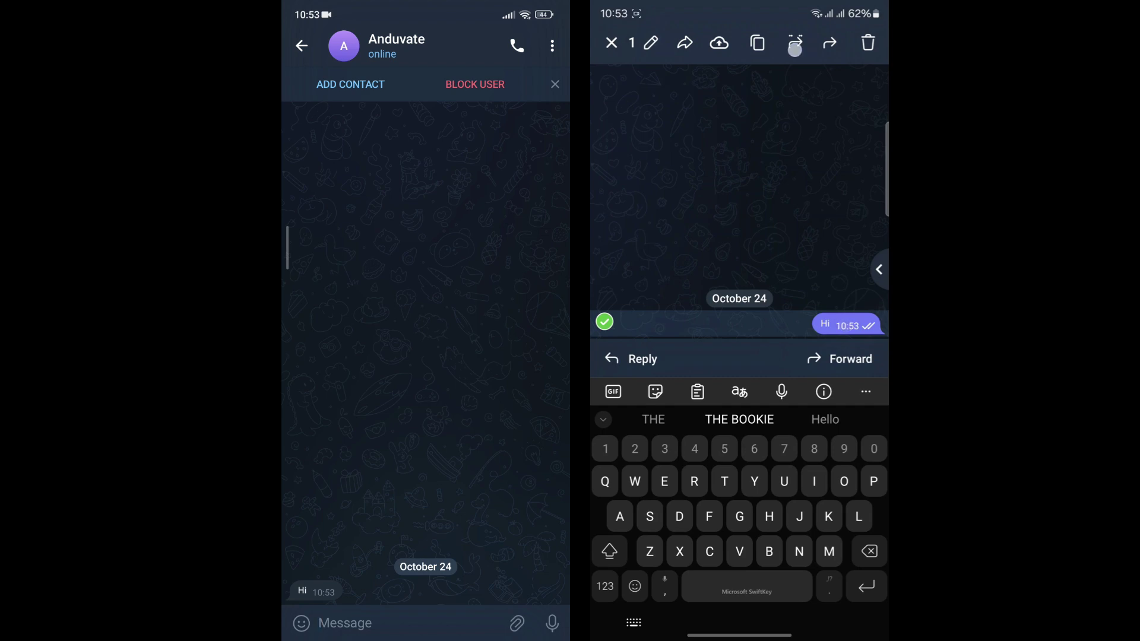
click(868, 42)
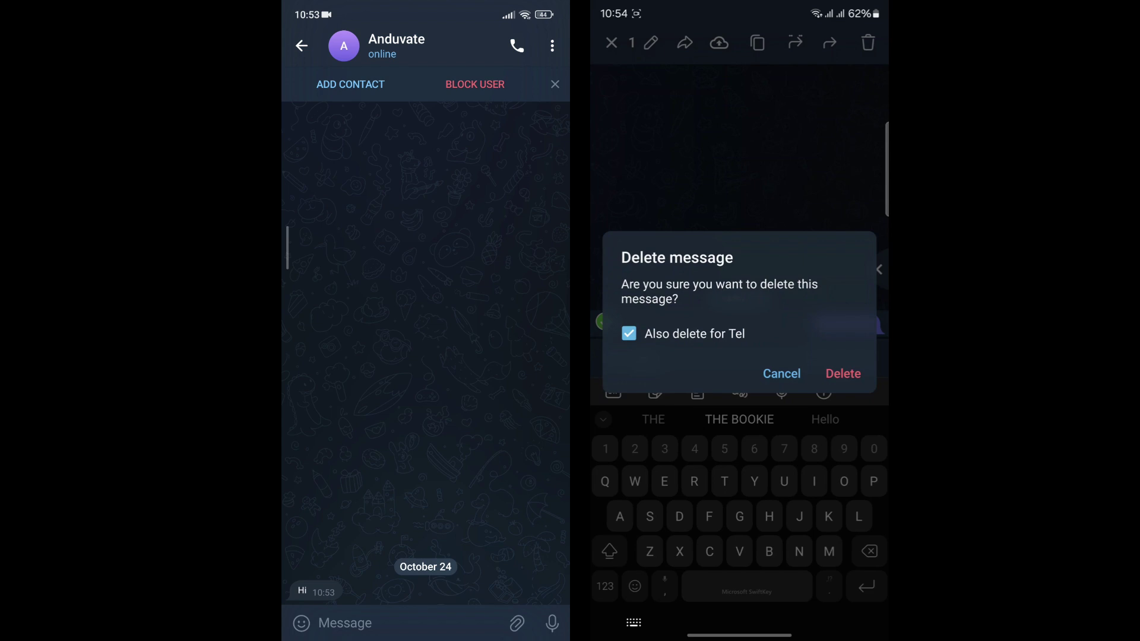
click(344, 623)
click(302, 404)
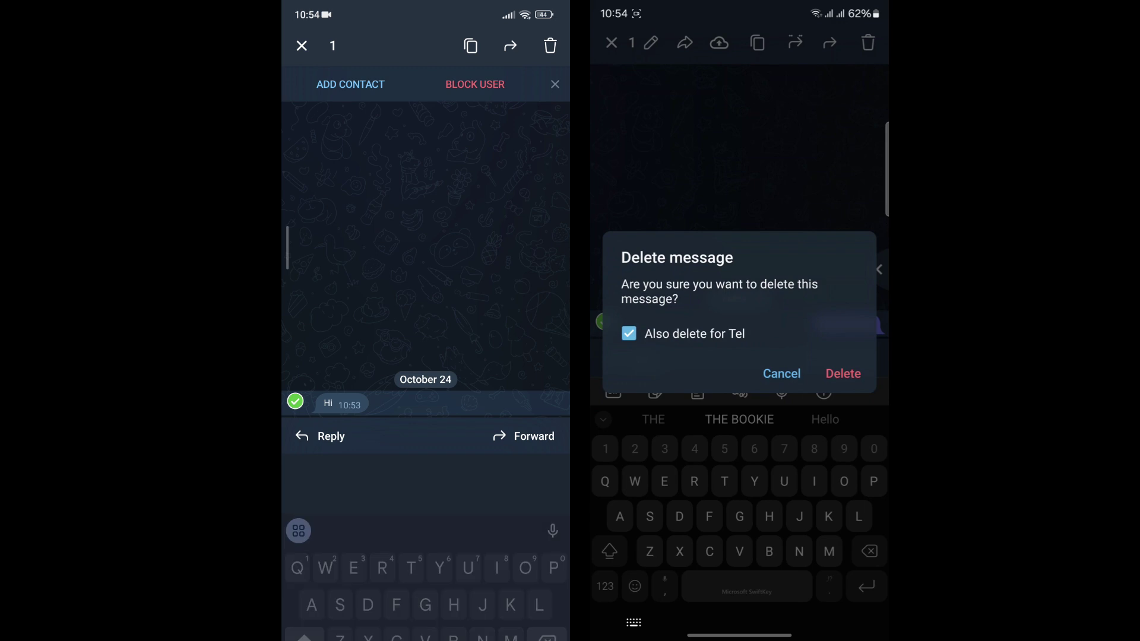
key(Escape)
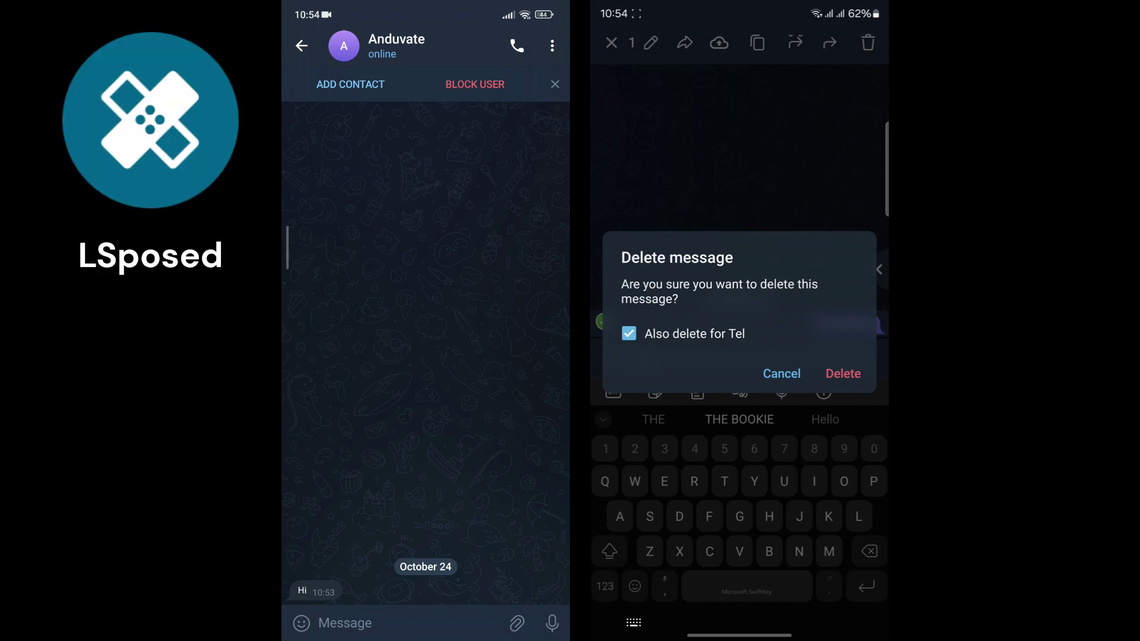
click(843, 374)
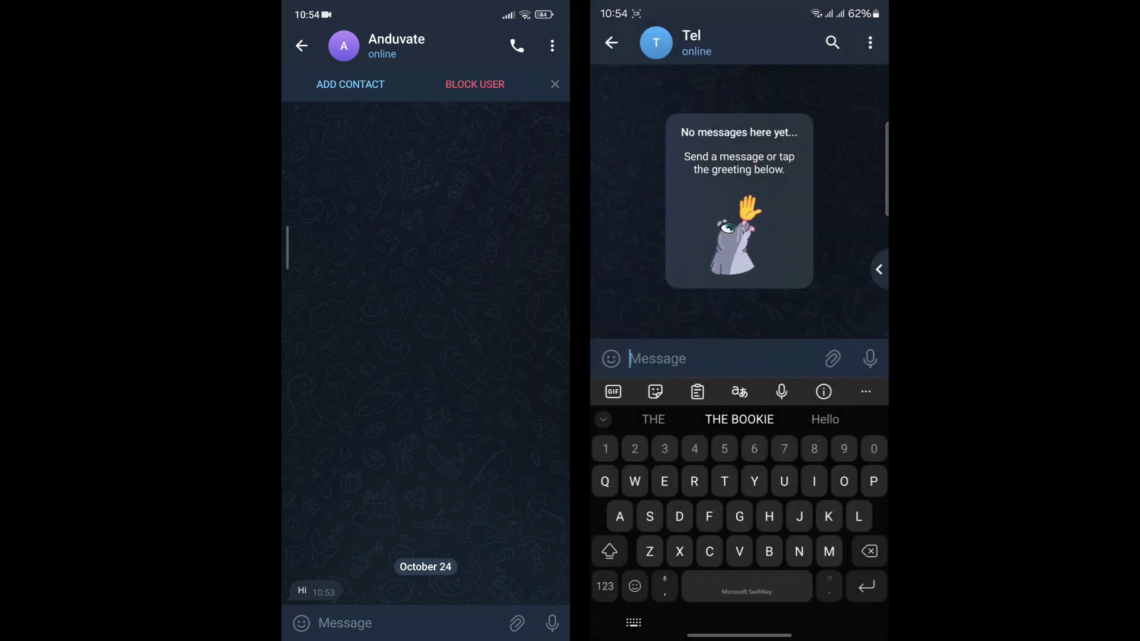
Reopen the contact's chat on the left phone and check the 'Hi (deleted)' message.
click(302, 45)
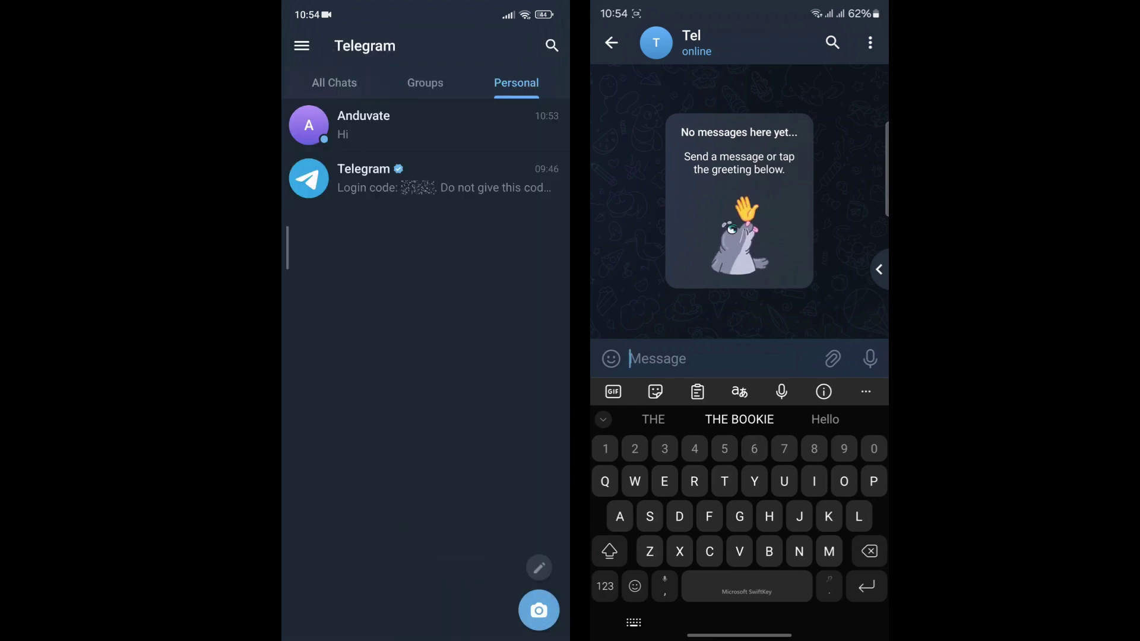
click(488, 120)
click(380, 623)
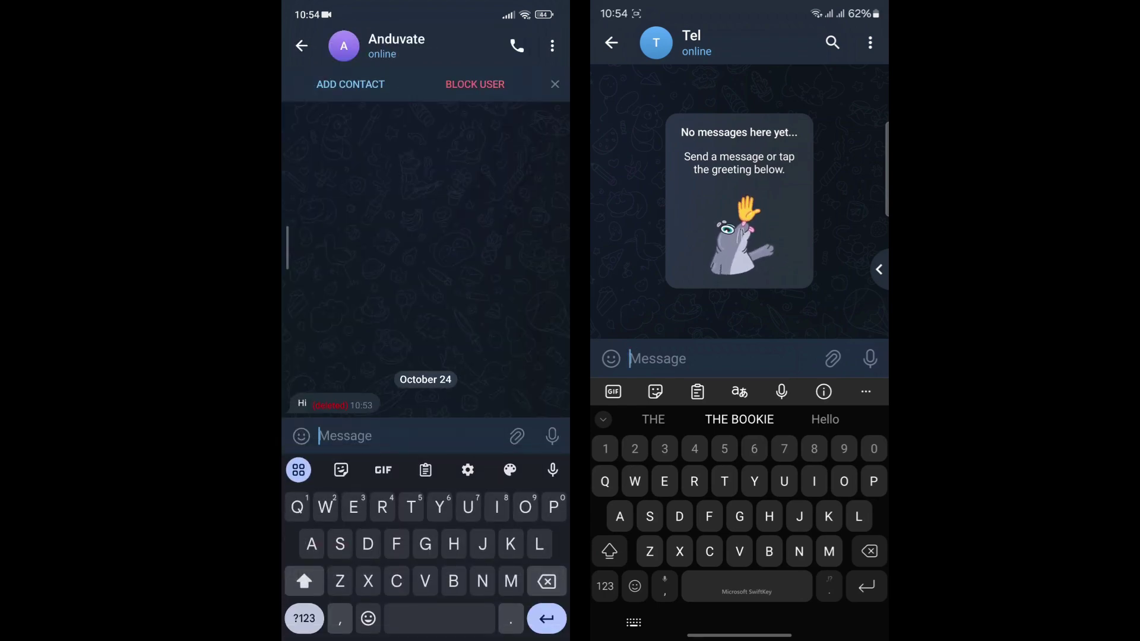
click(302, 404)
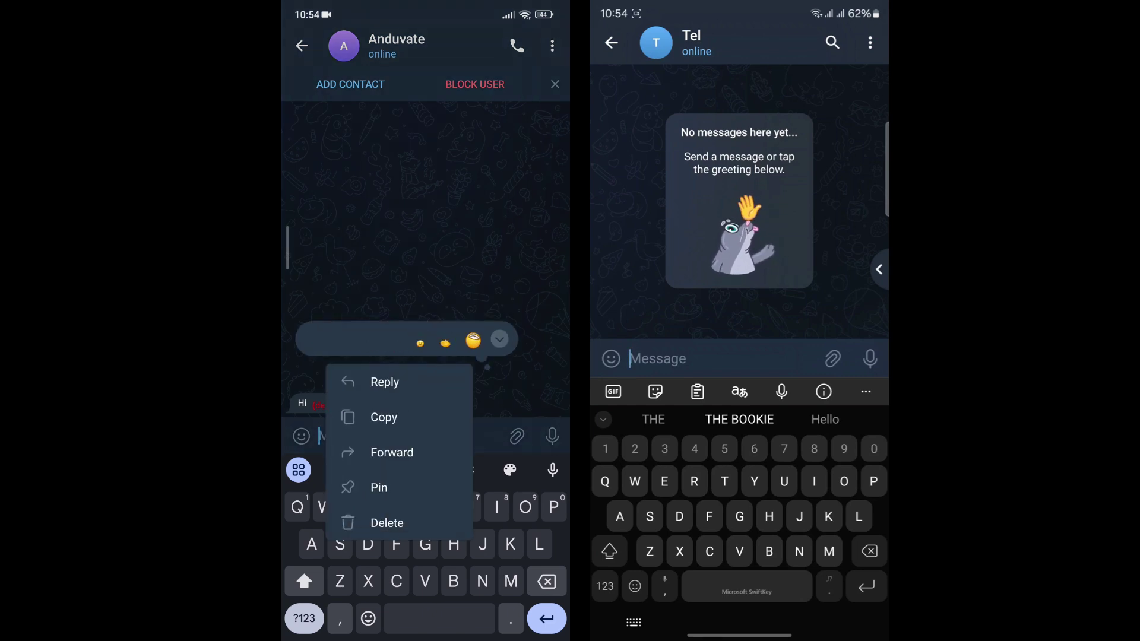
key(Escape)
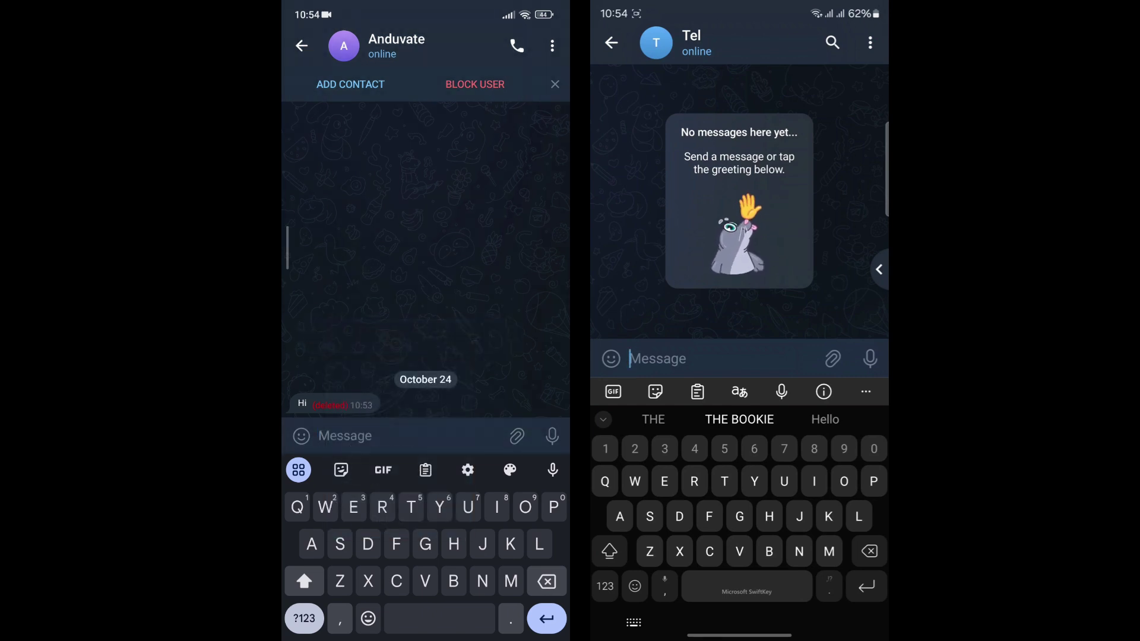
Type the reply 'Lets do it'.
text(L te)
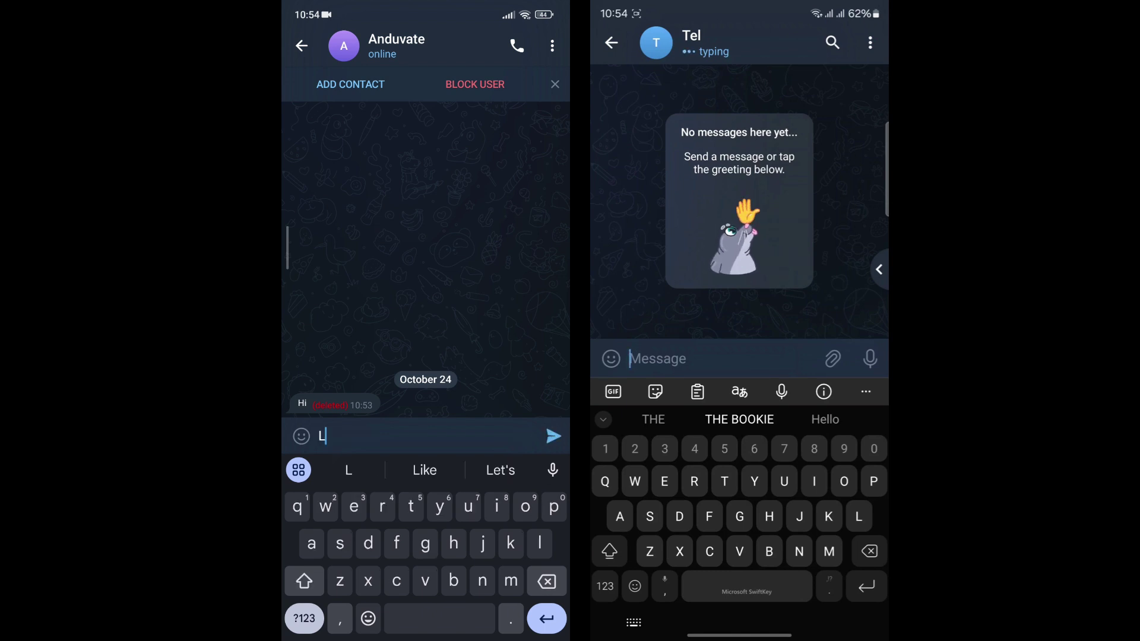
key(BackSpace)
key(BackSpace)
key(BackSpace)
text(ets do )
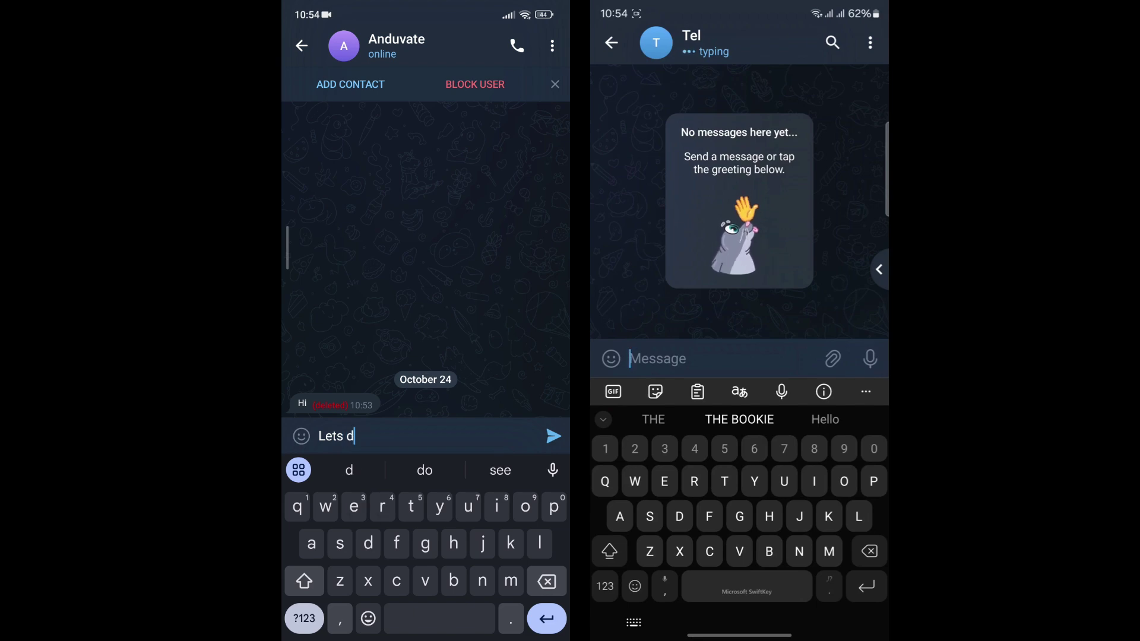
text(it)
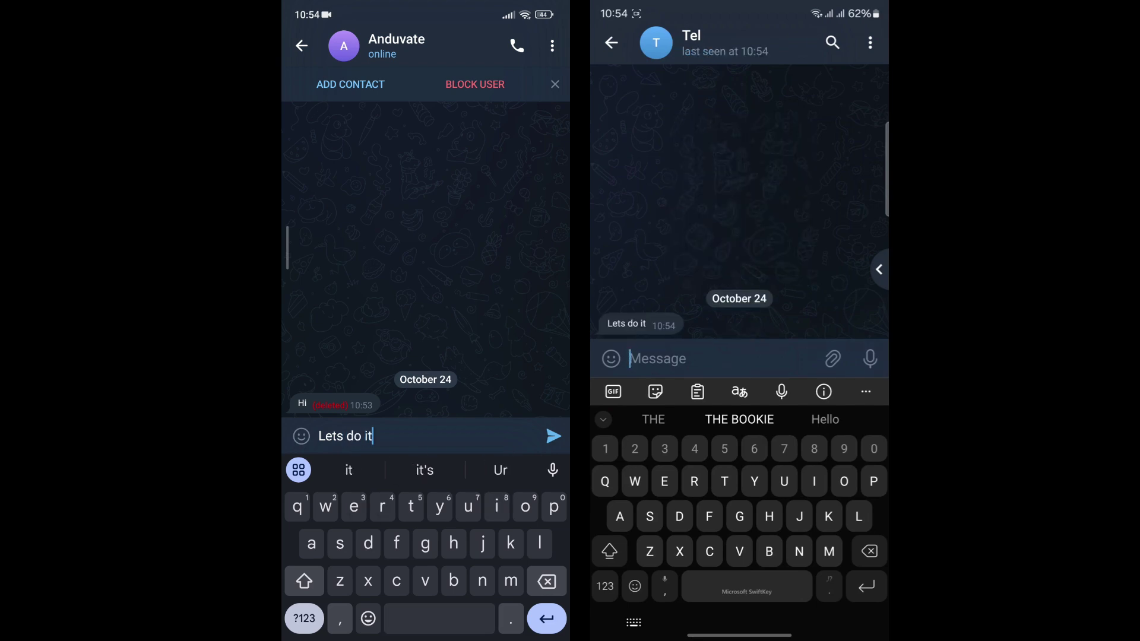
Send 'Lets do it', then launch LSPosed from the Root folder and show its Repository.
click(553, 436)
drag(426, 635, 425, 474)
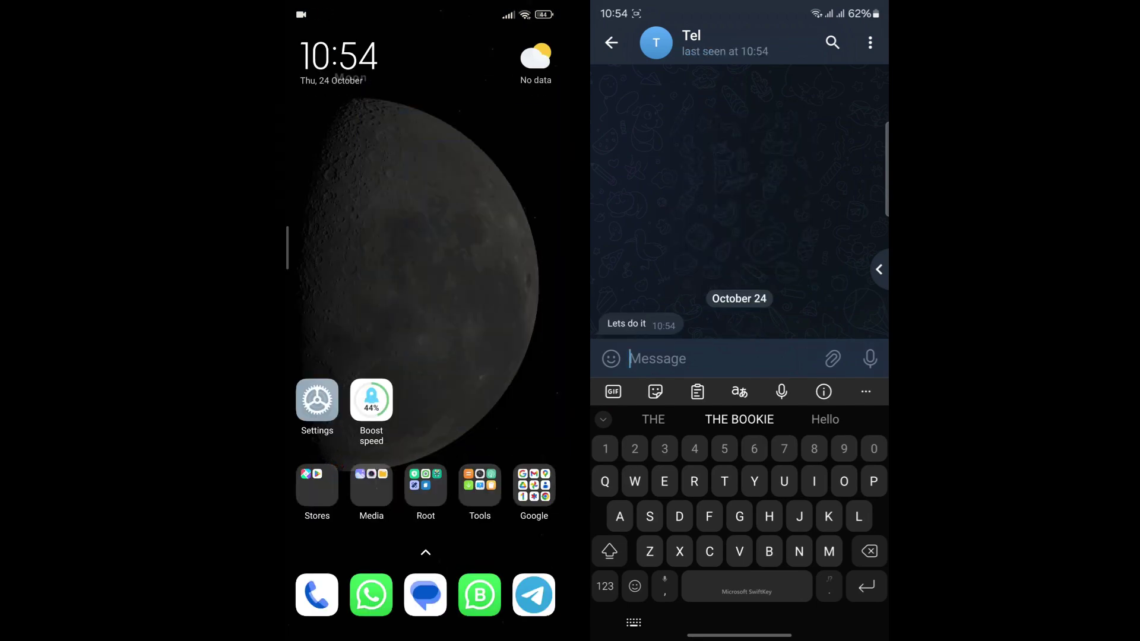
click(425, 484)
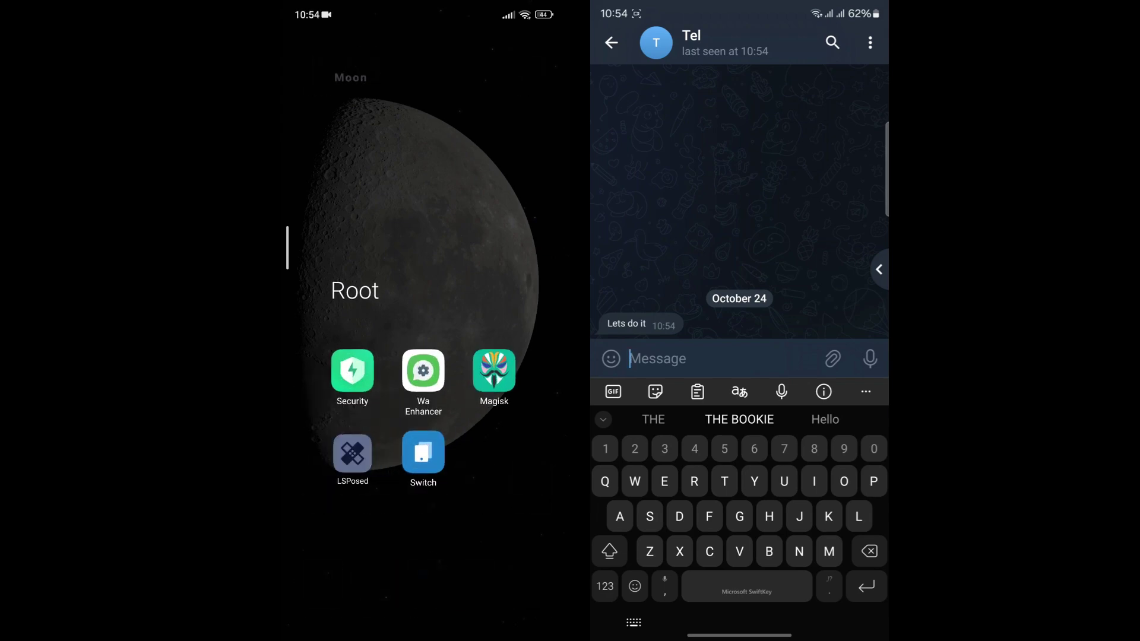
click(352, 369)
key(Escape)
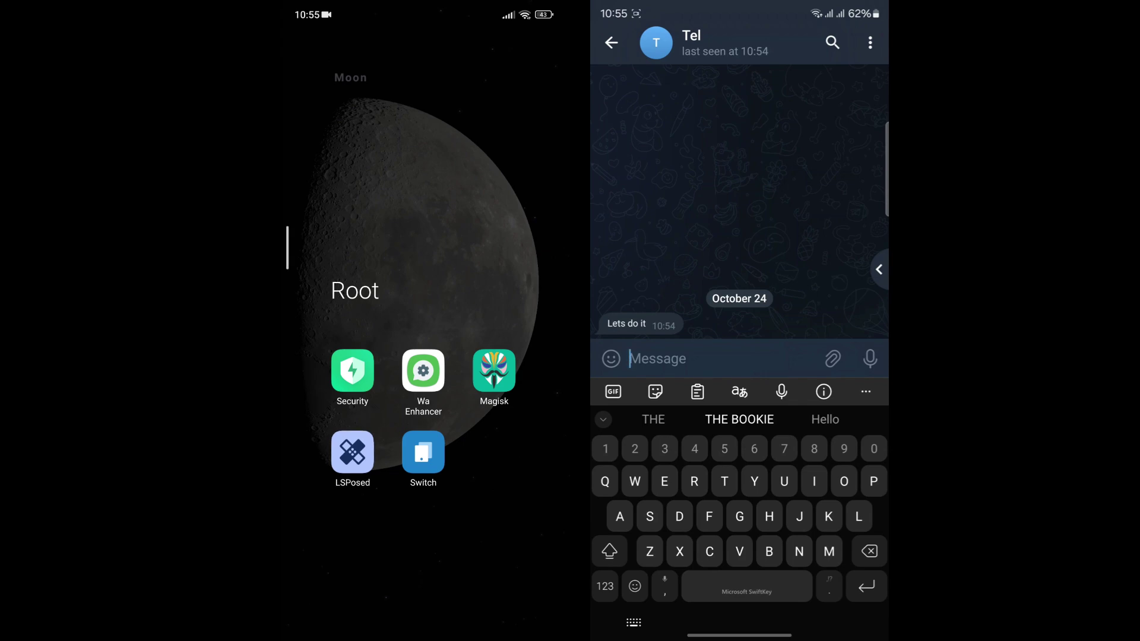
click(352, 452)
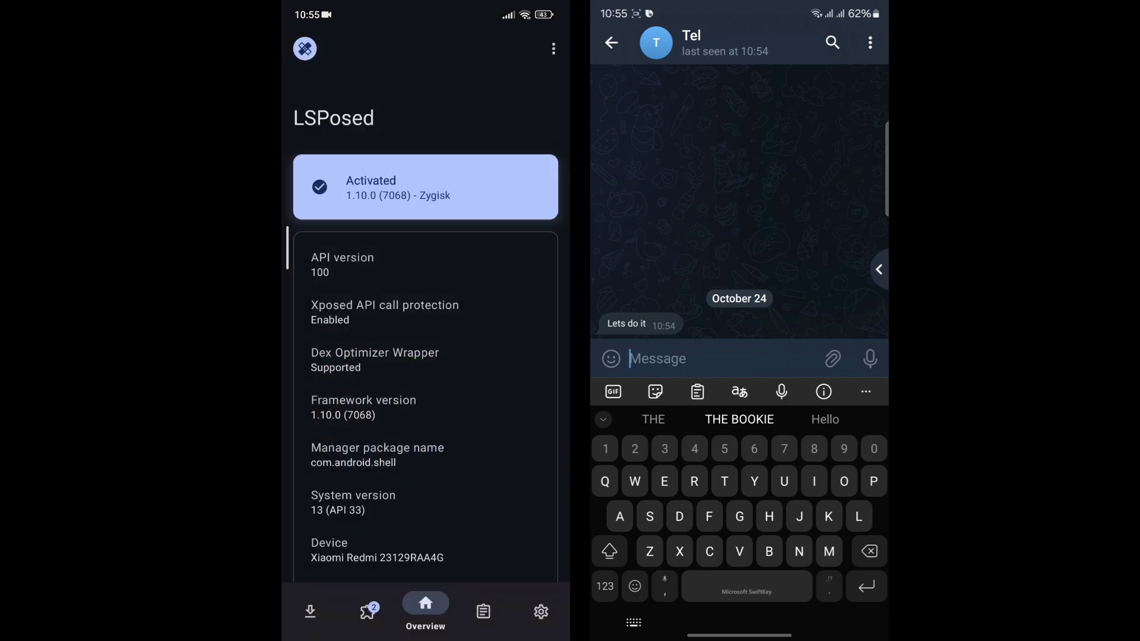
click(310, 611)
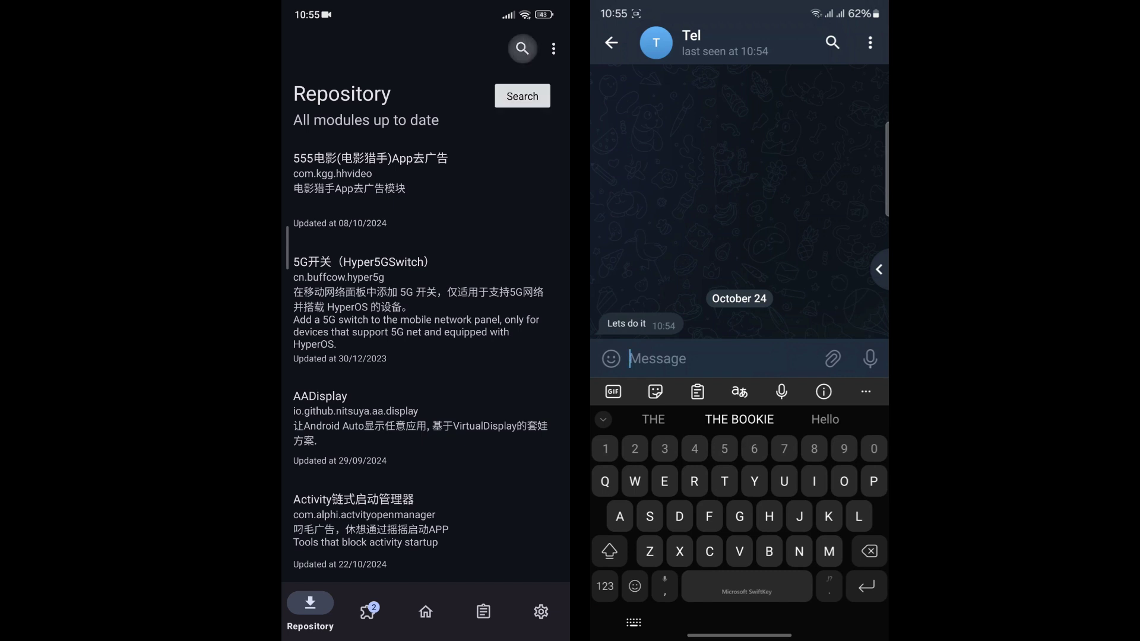
Search the repository for 're te' and open the Re Telegram module's page.
click(522, 48)
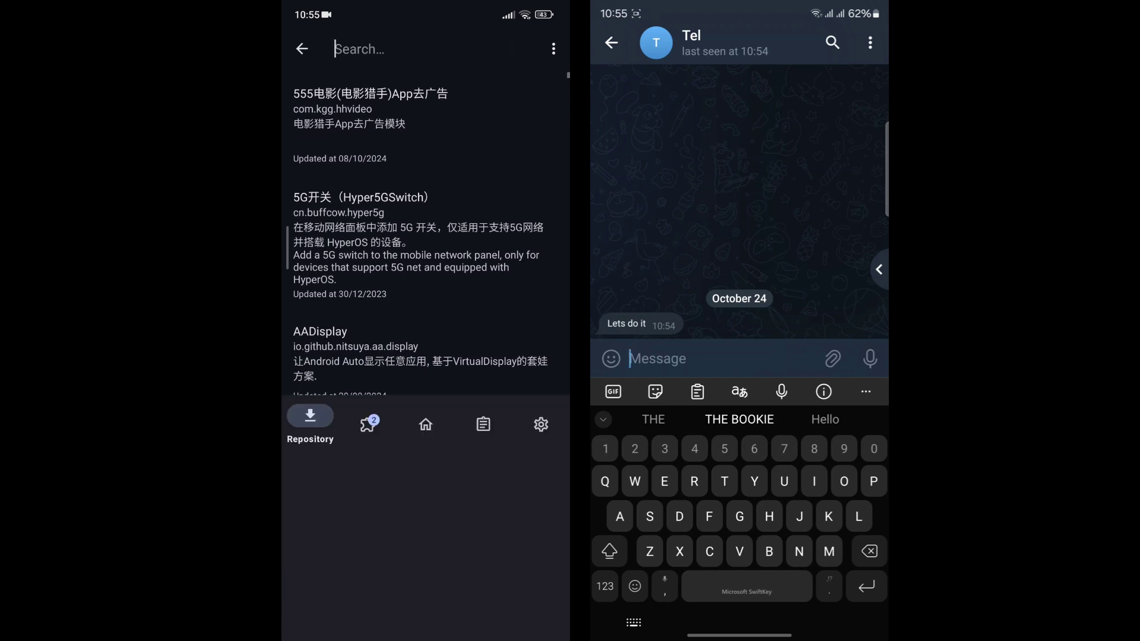
text(re t)
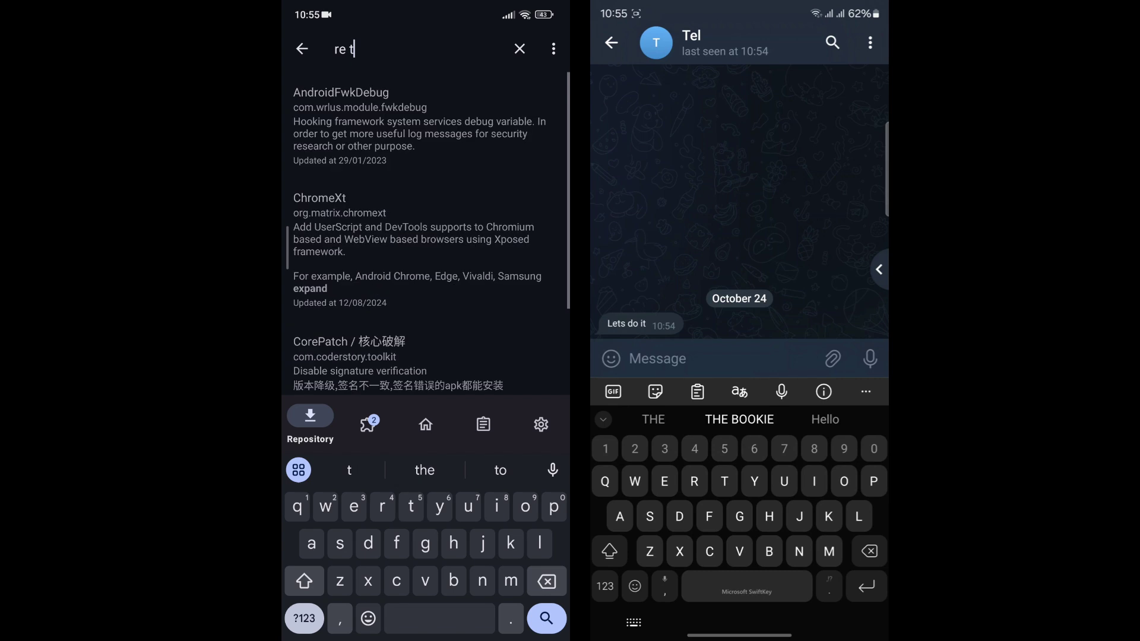
text(e)
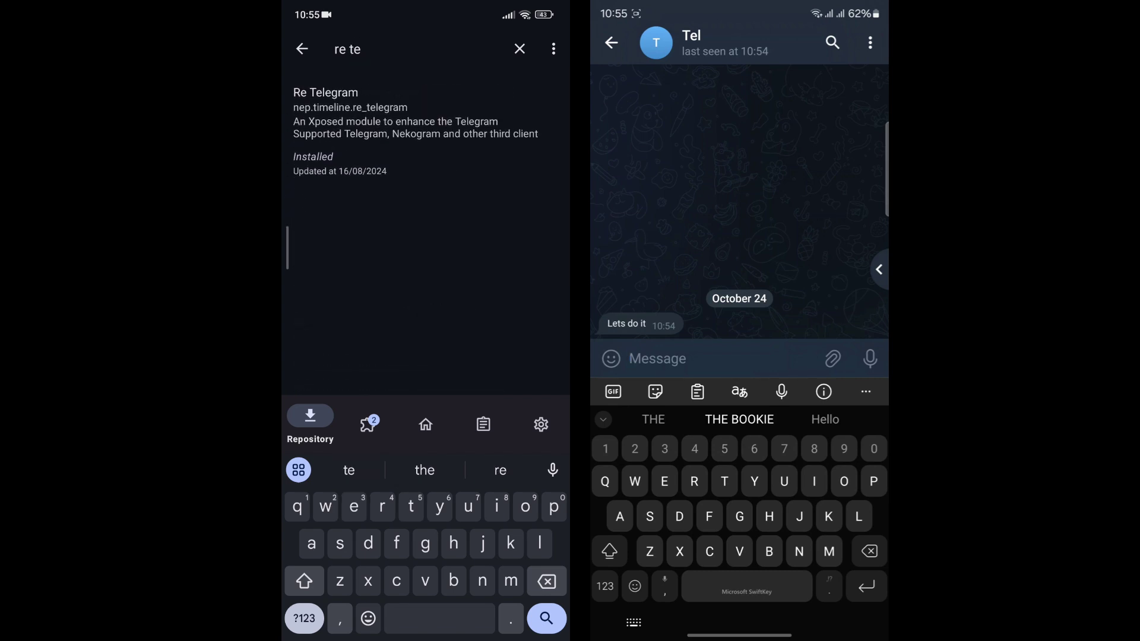
click(397, 116)
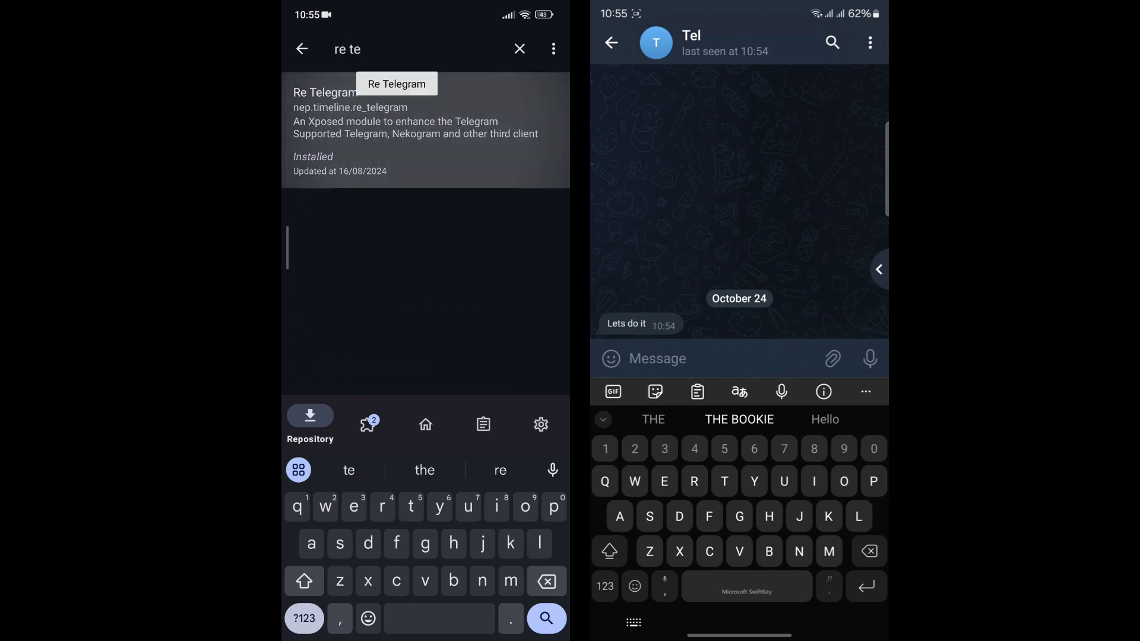
click(356, 119)
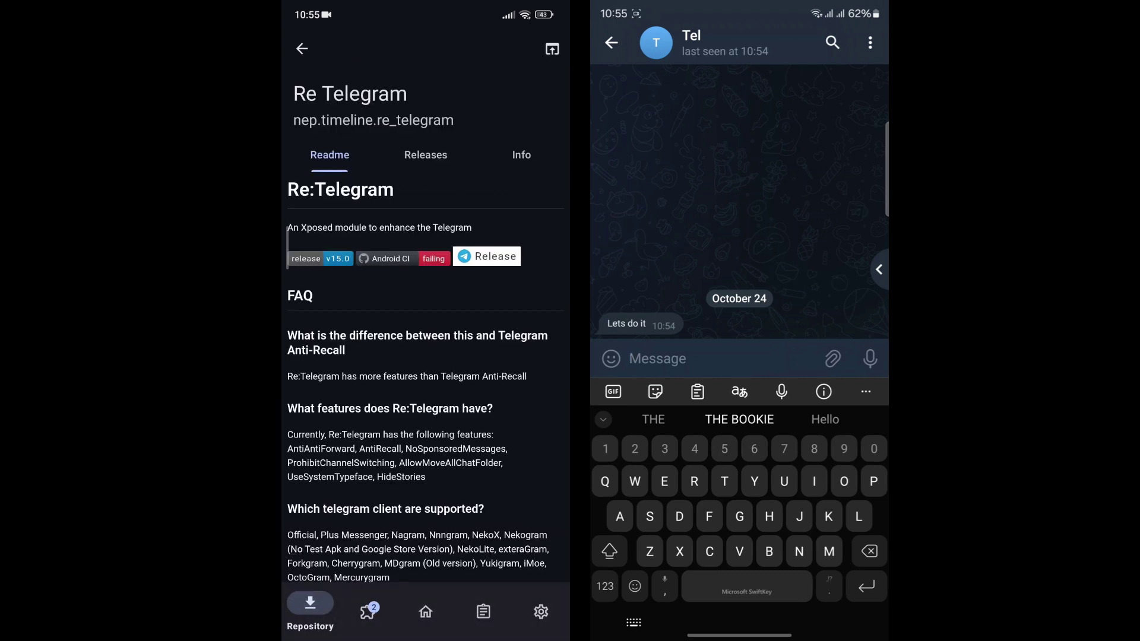
scroll(425, 356, down, 3)
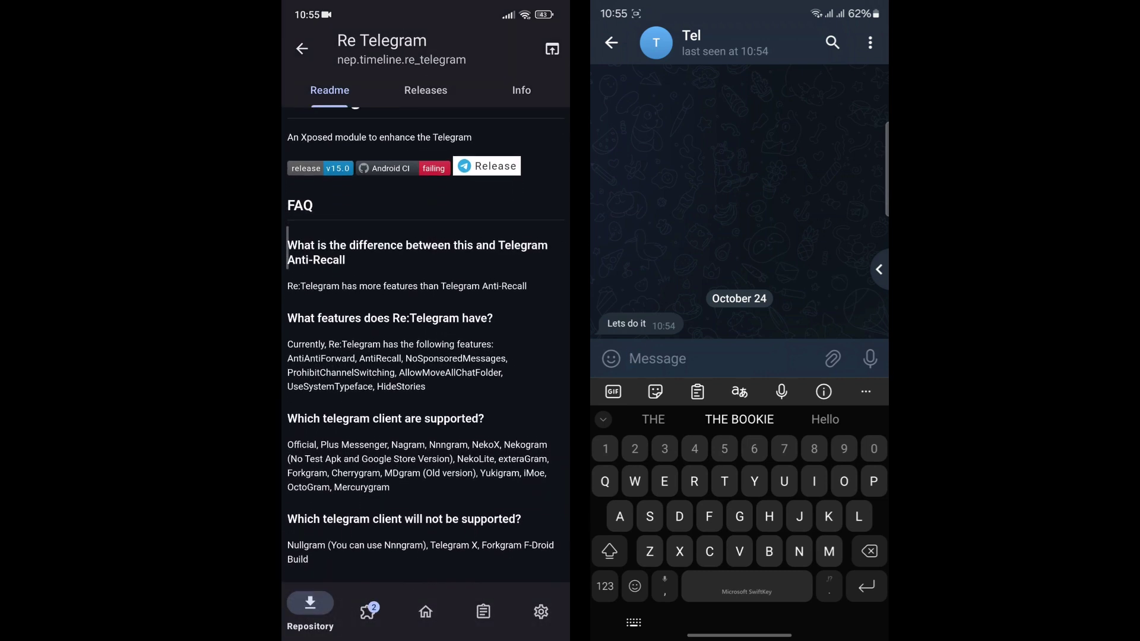
scroll(425, 357, up, 3)
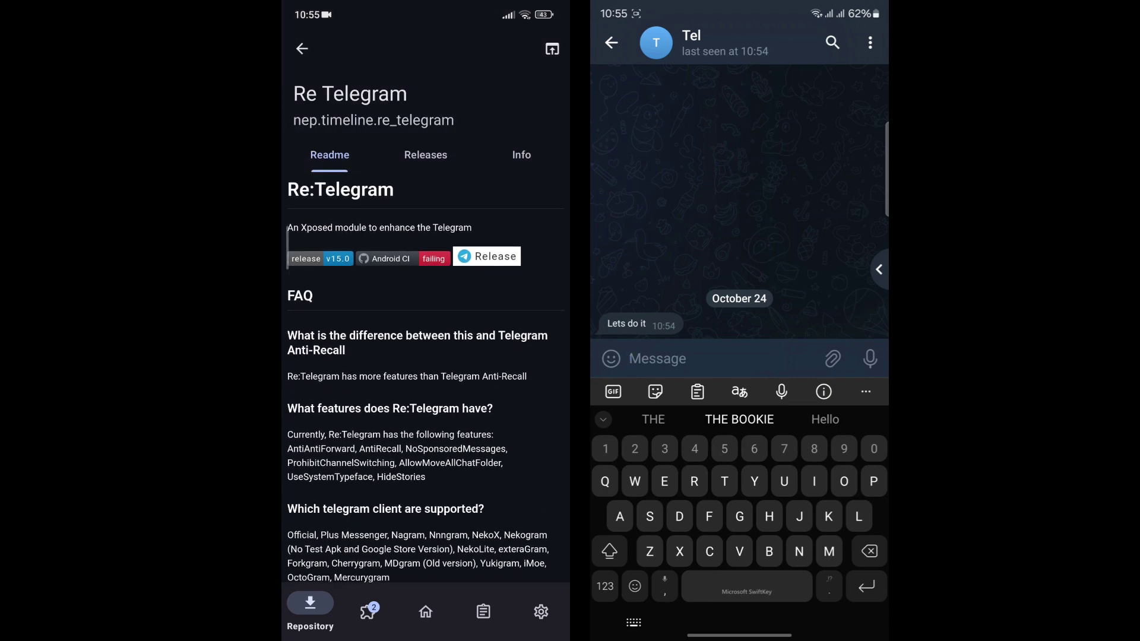
Show the Re Telegram Releases and its v15.0 release notes.
drag(426, 154, 425, 154)
click(426, 154)
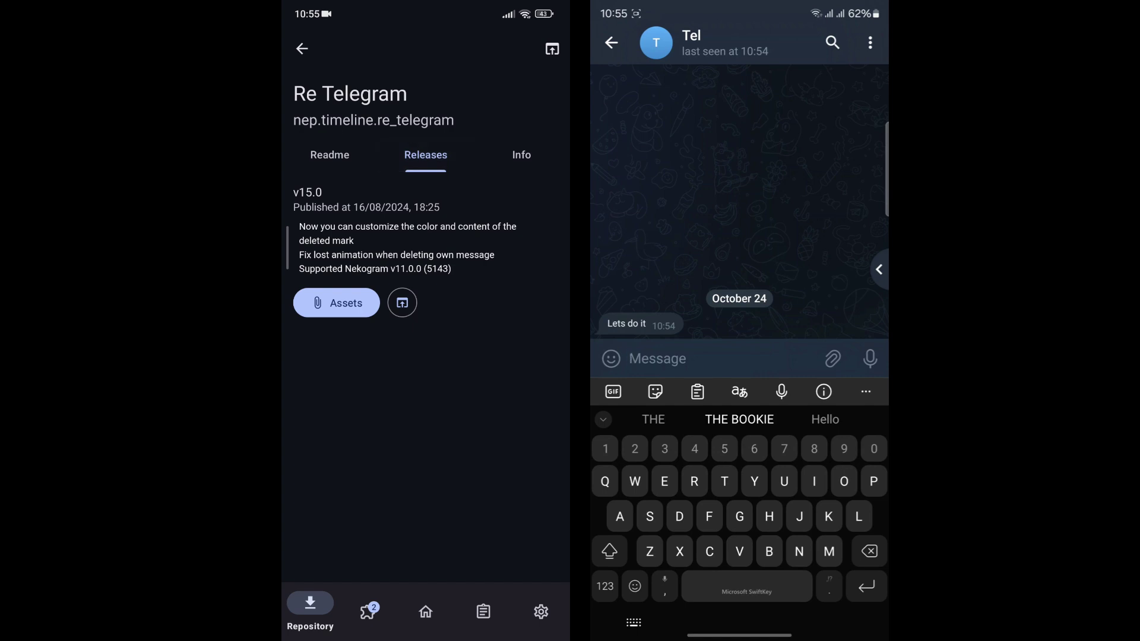
drag(401, 302, 402, 303)
Open the v15.0 release on GitHub and download Re-Telegram-v15.0-Release.apk from its Assets.
click(402, 303)
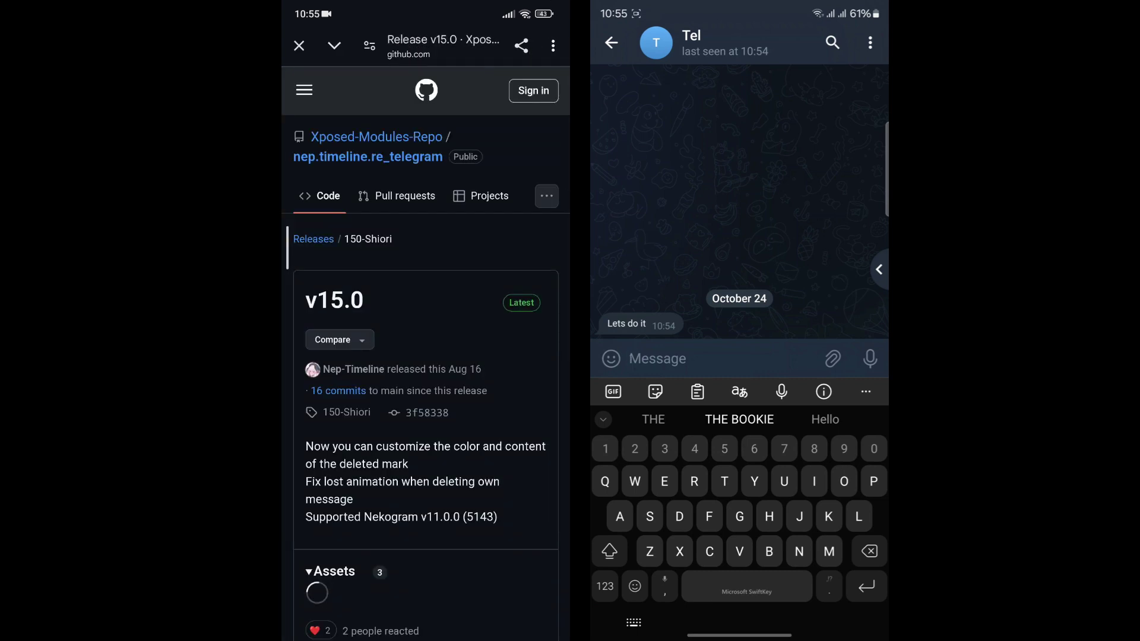
scroll(426, 356, down, 2)
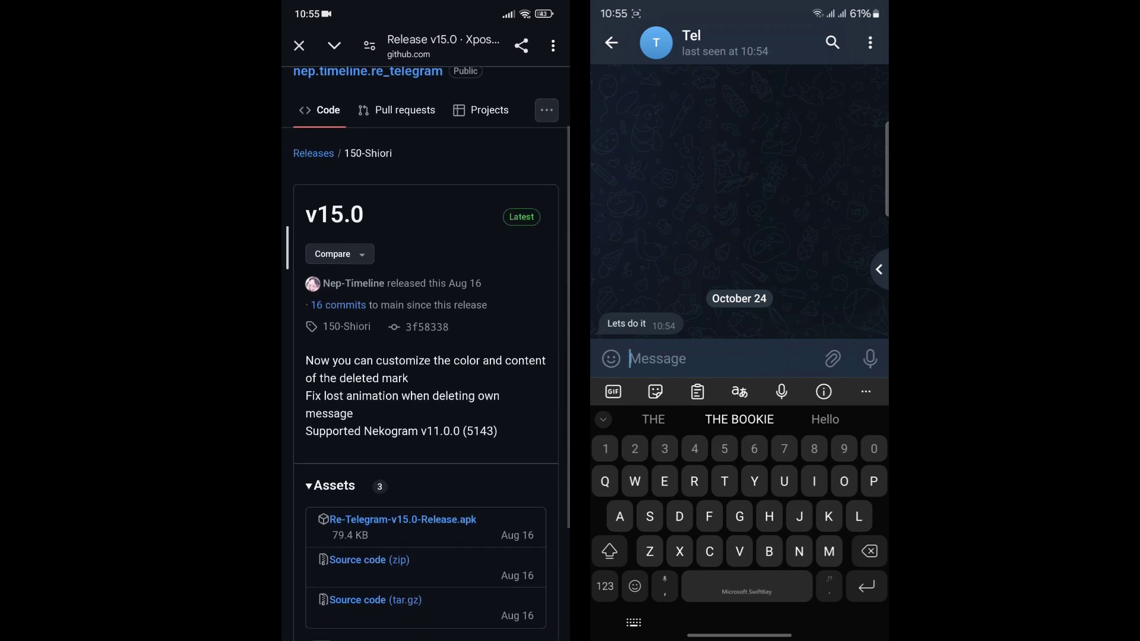
scroll(426, 350, down, 2)
scroll(425, 350, down, 2)
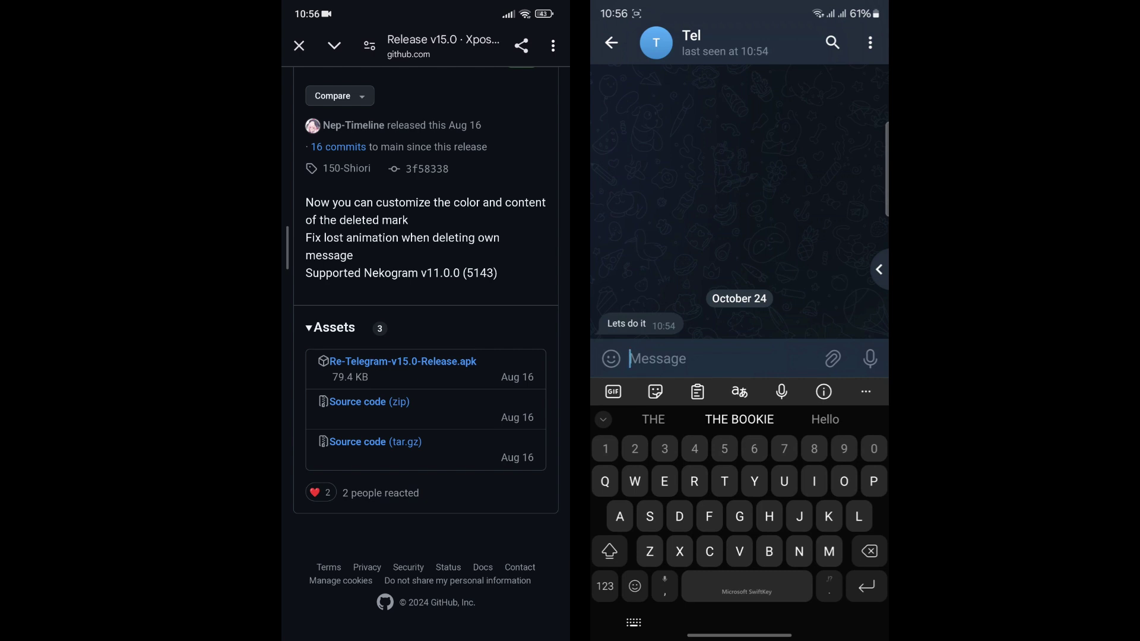
click(403, 361)
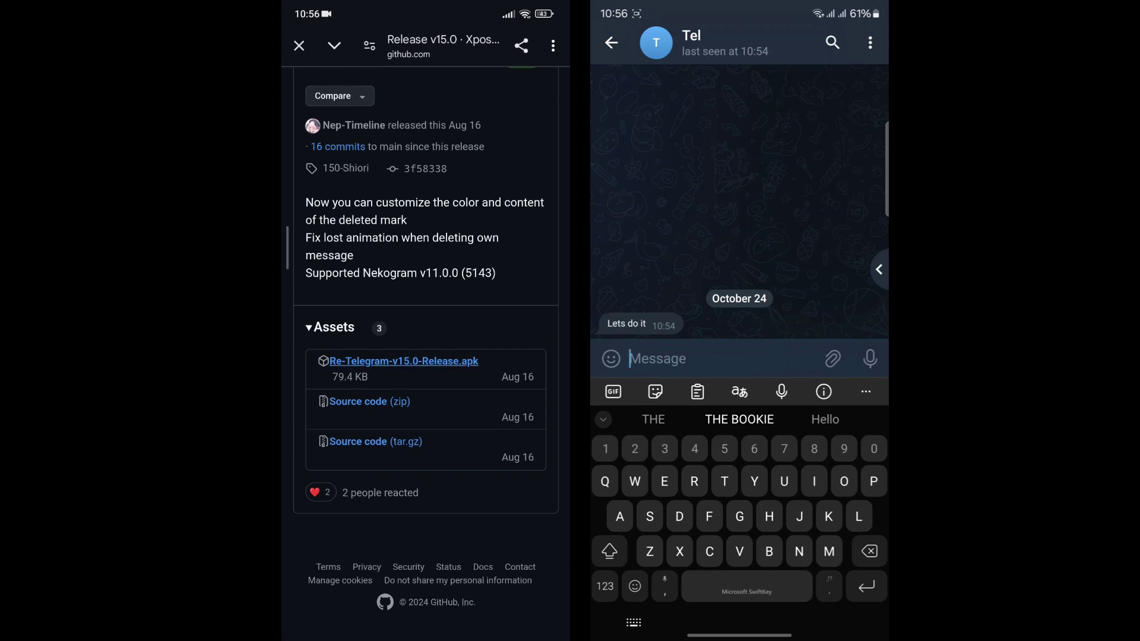
click(506, 386)
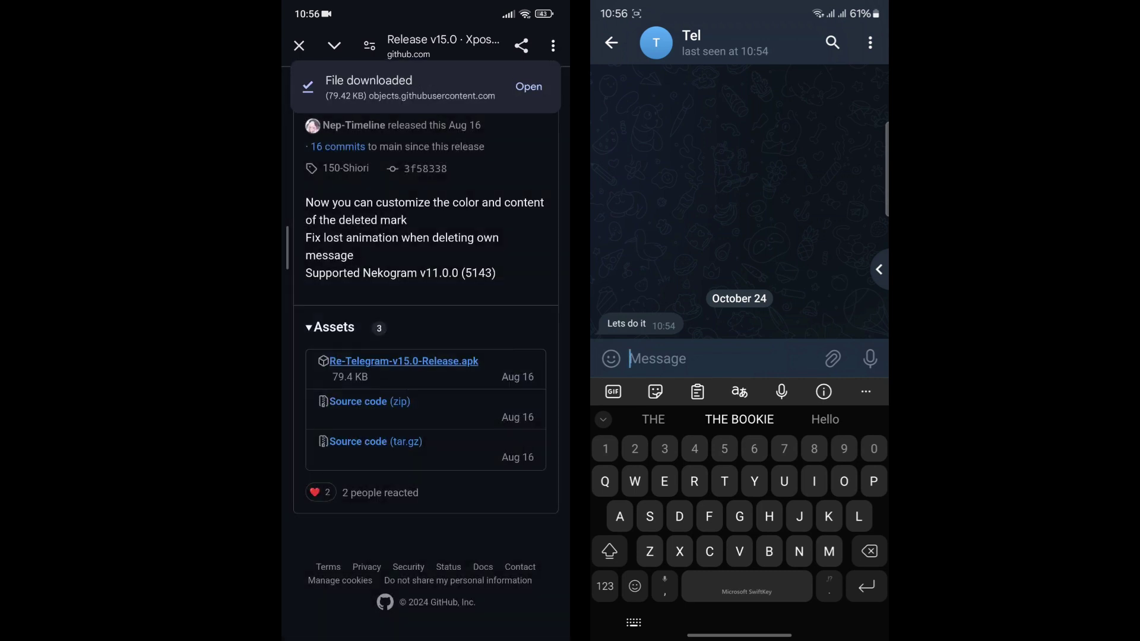
Install the downloaded Re-Telegram v15.0 apk as an update, then return to the release page.
click(528, 87)
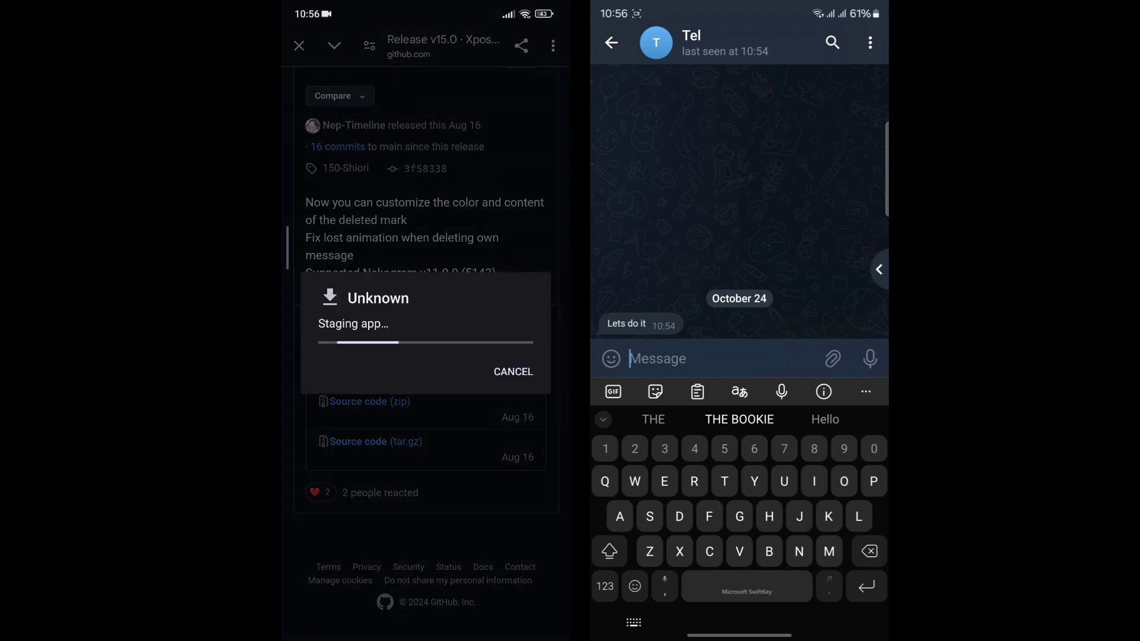
click(513, 371)
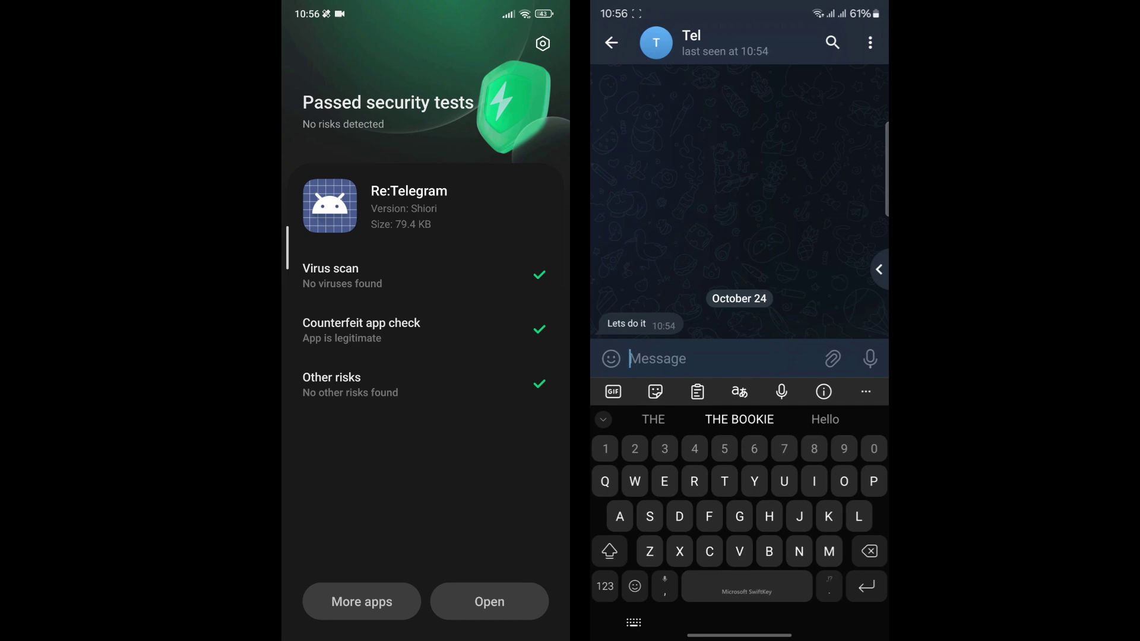
key(Escape)
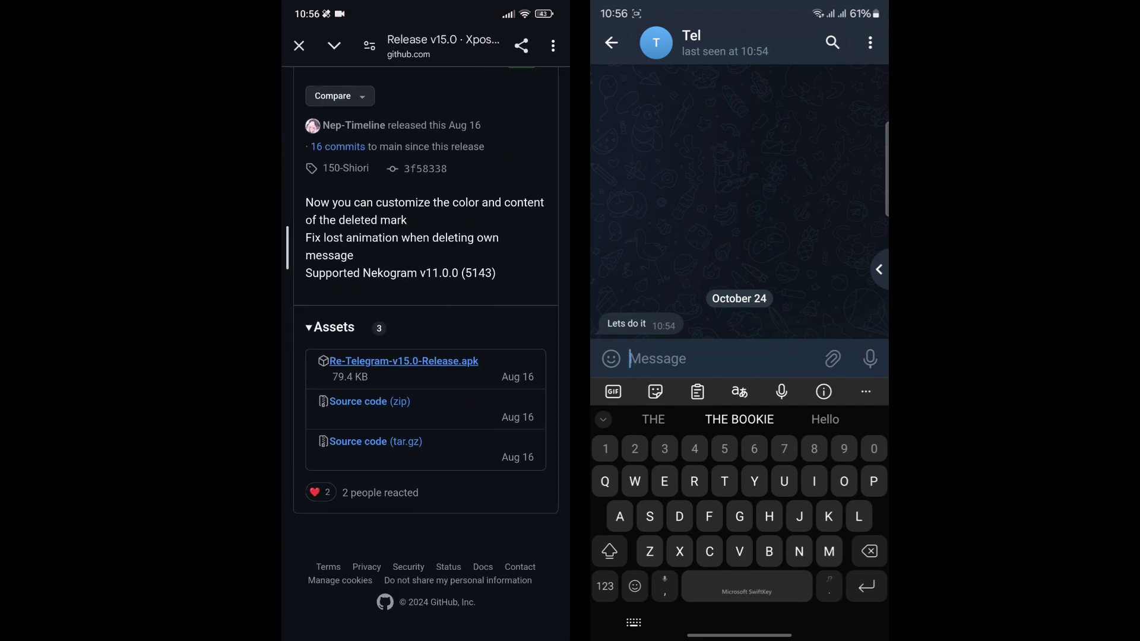
scroll(425, 297, up, 4)
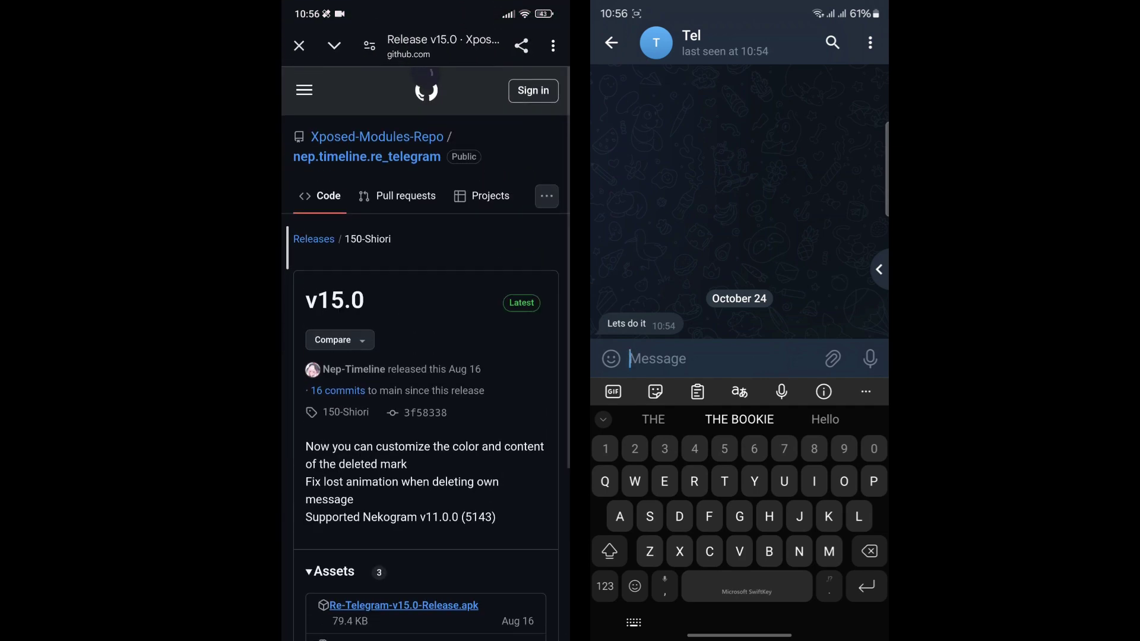
Return to the Re Telegram Readme and pick out AntiRecall, NoSponsoredMessages and HideStories.
key(Escape)
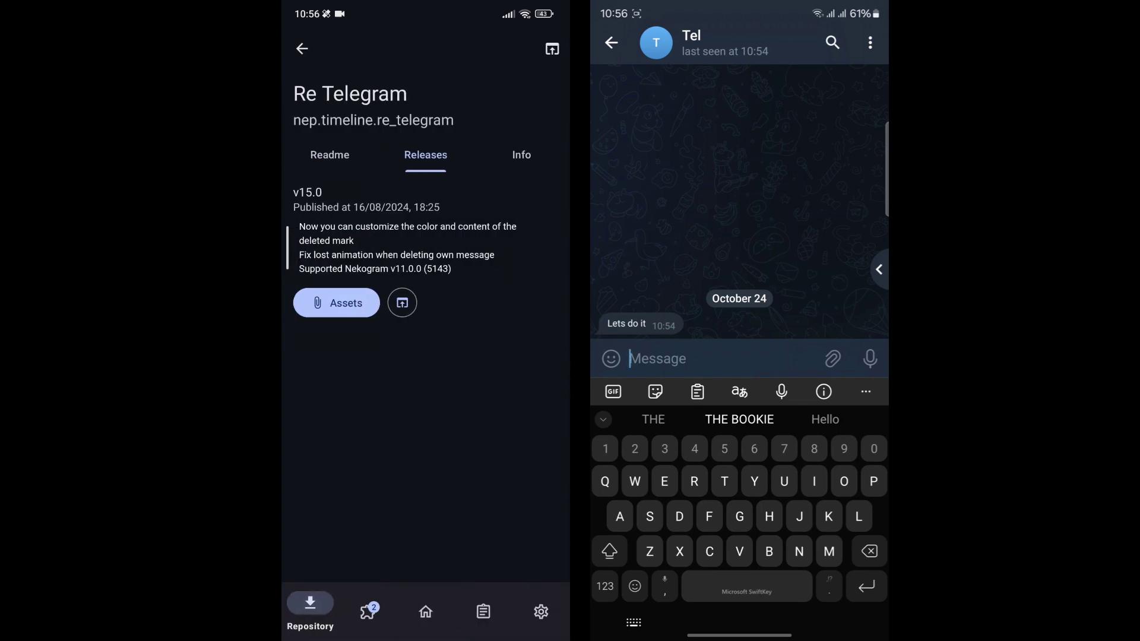
click(330, 154)
scroll(426, 356, down, 1)
double_click(380, 405)
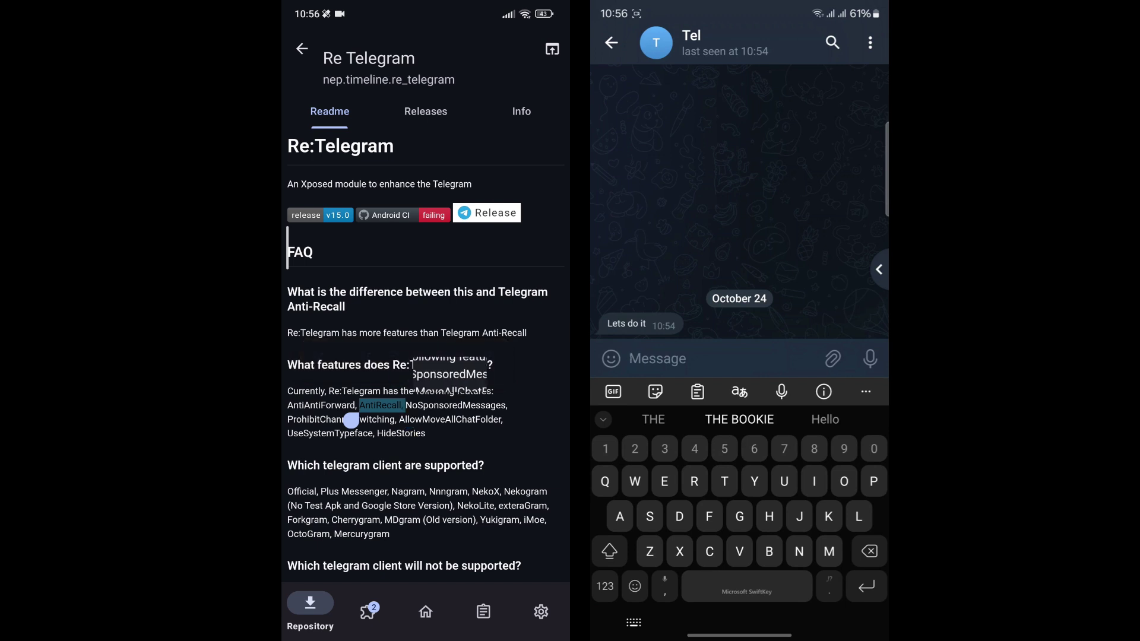
double_click(373, 236)
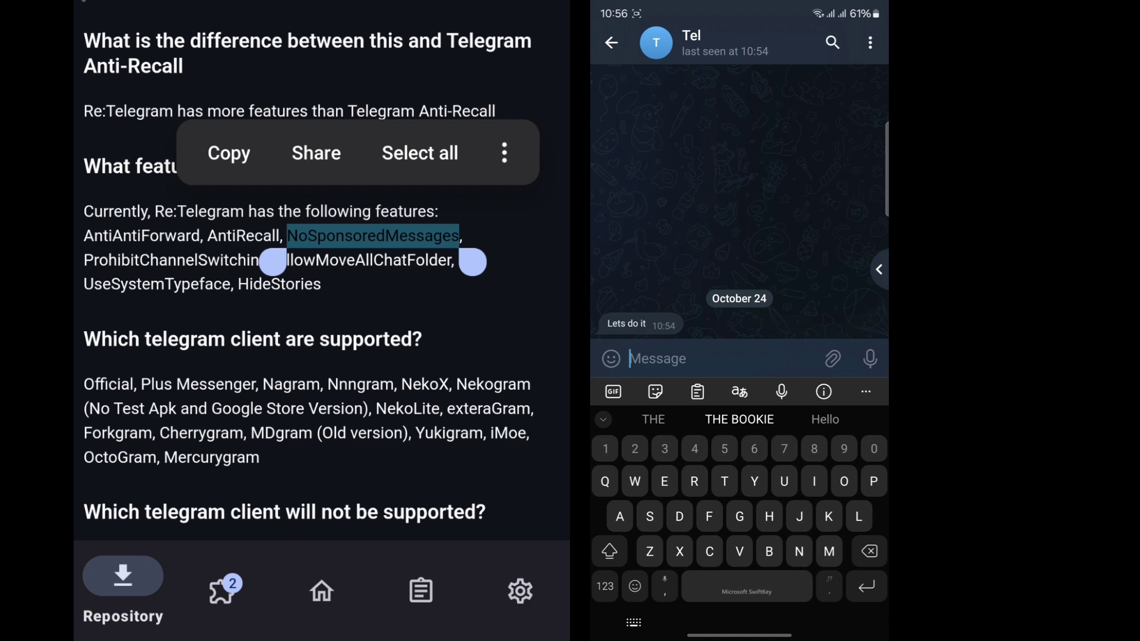
double_click(279, 284)
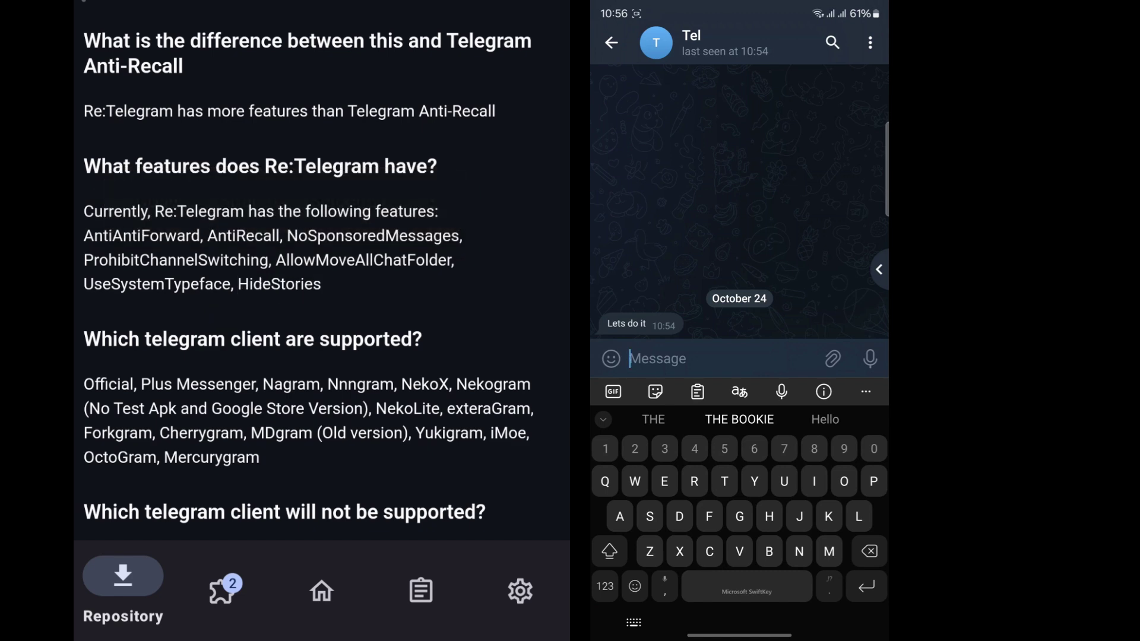
double_click(243, 236)
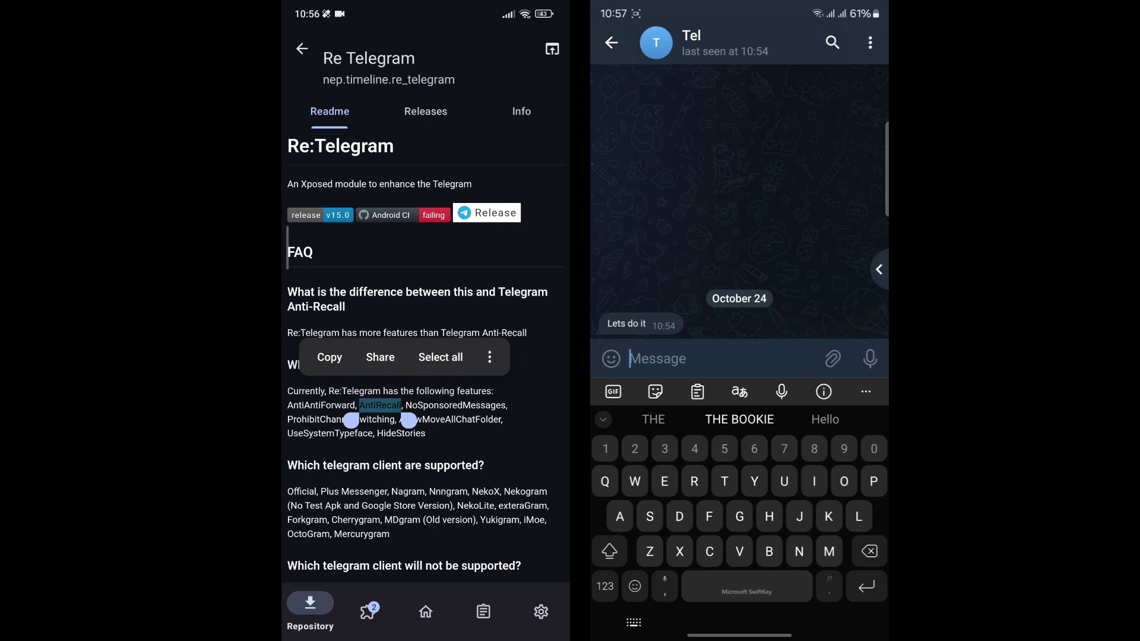
Check that Re:Telegram is enabled in Modules with Telegram and System Framework in scope.
click(368, 608)
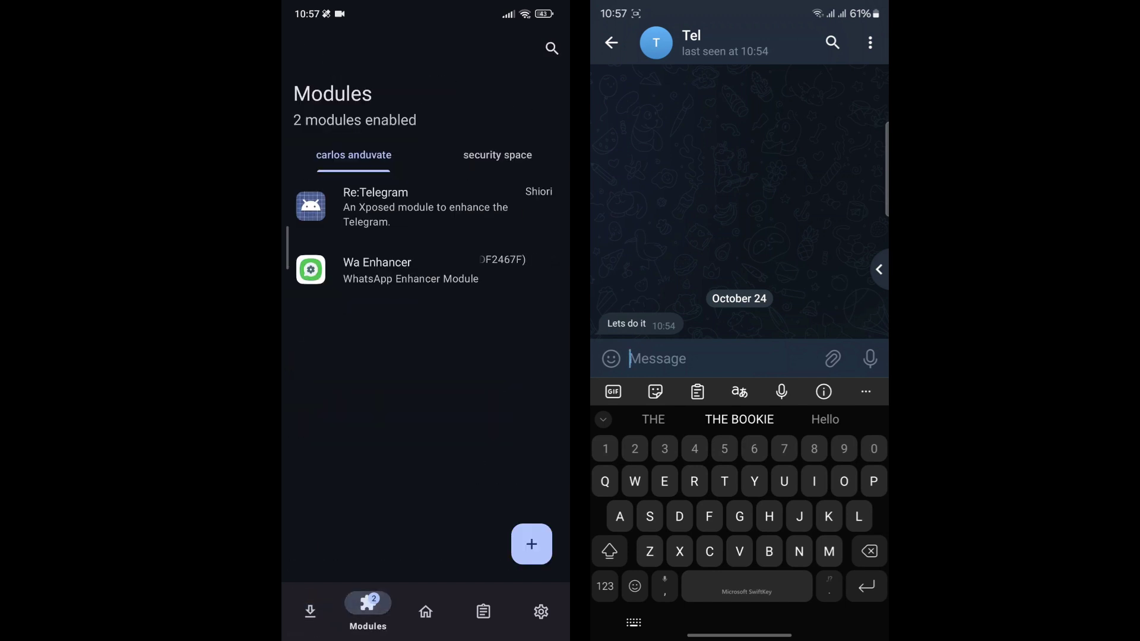
click(416, 206)
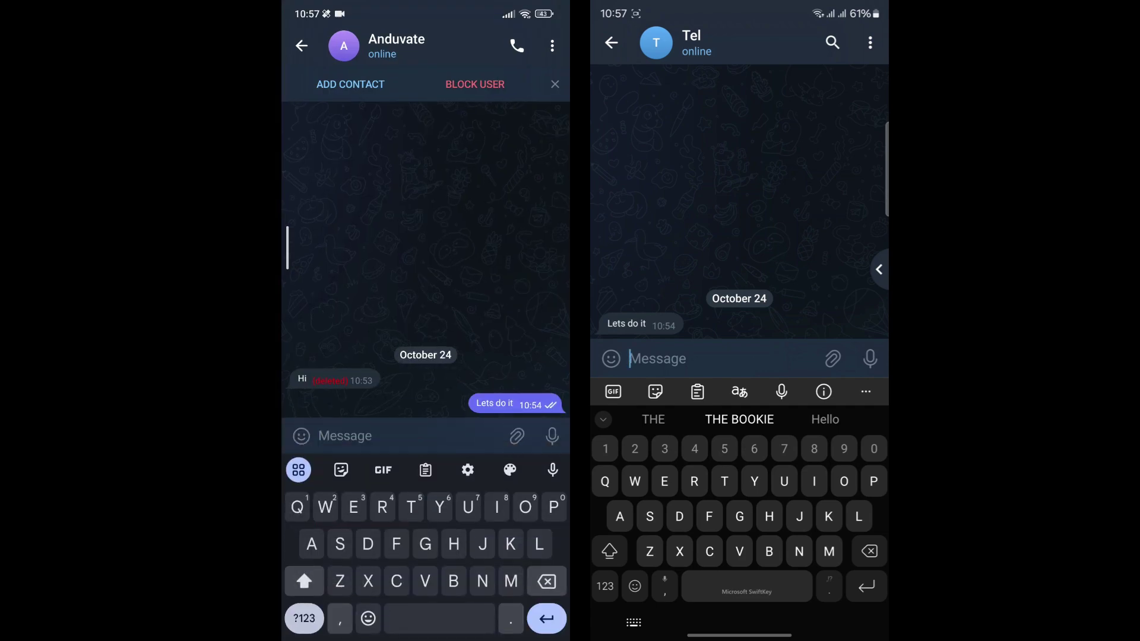
Send 'Hey' from the second phone, delete it, and reopen the chat on the first phone.
text(Hey)
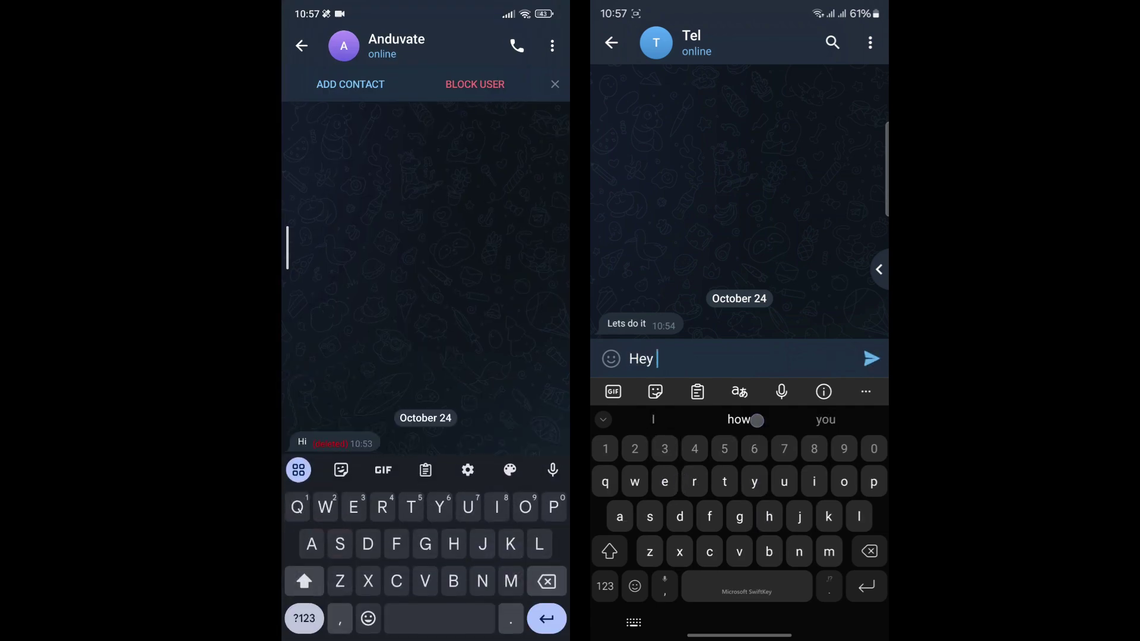
click(871, 358)
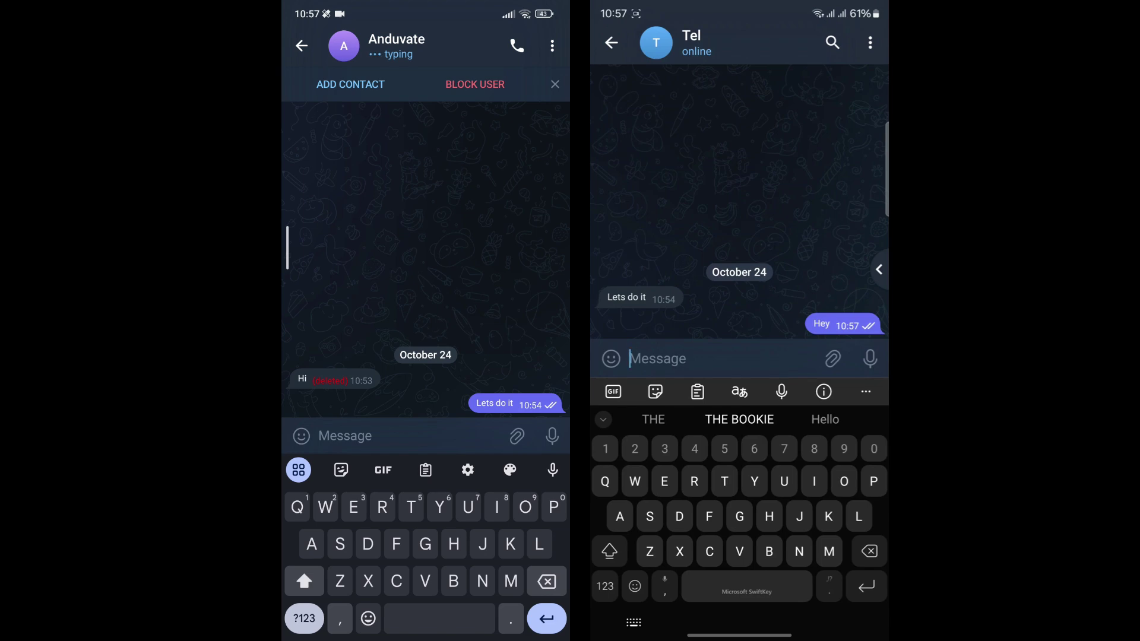
click(855, 321)
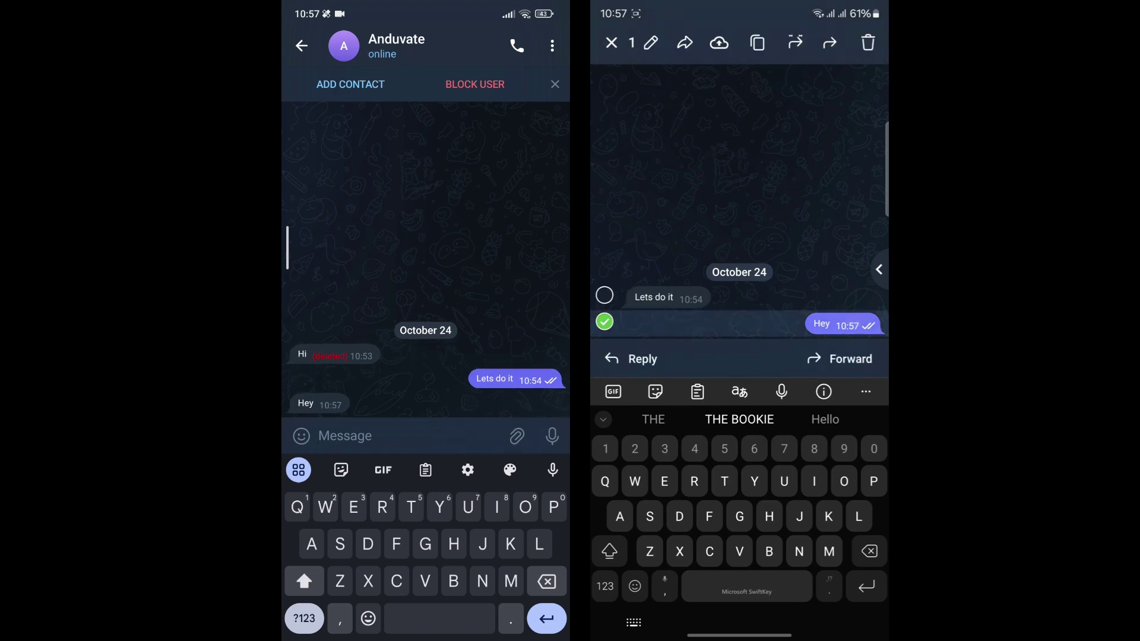
click(867, 42)
click(839, 374)
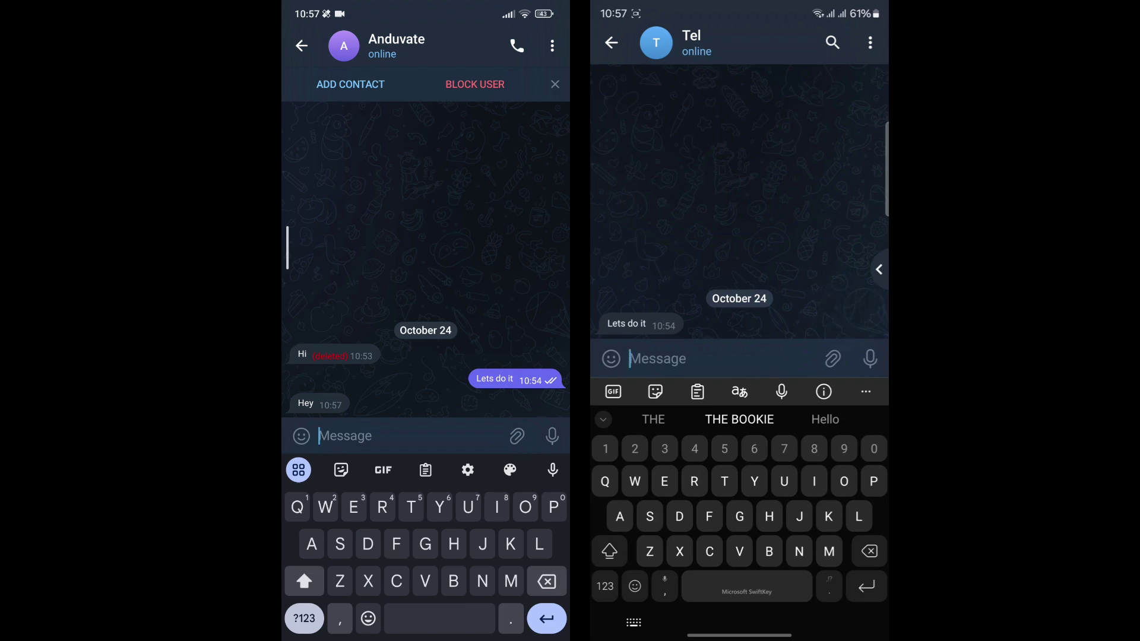
key(Escape)
key(Escape)
click(415, 125)
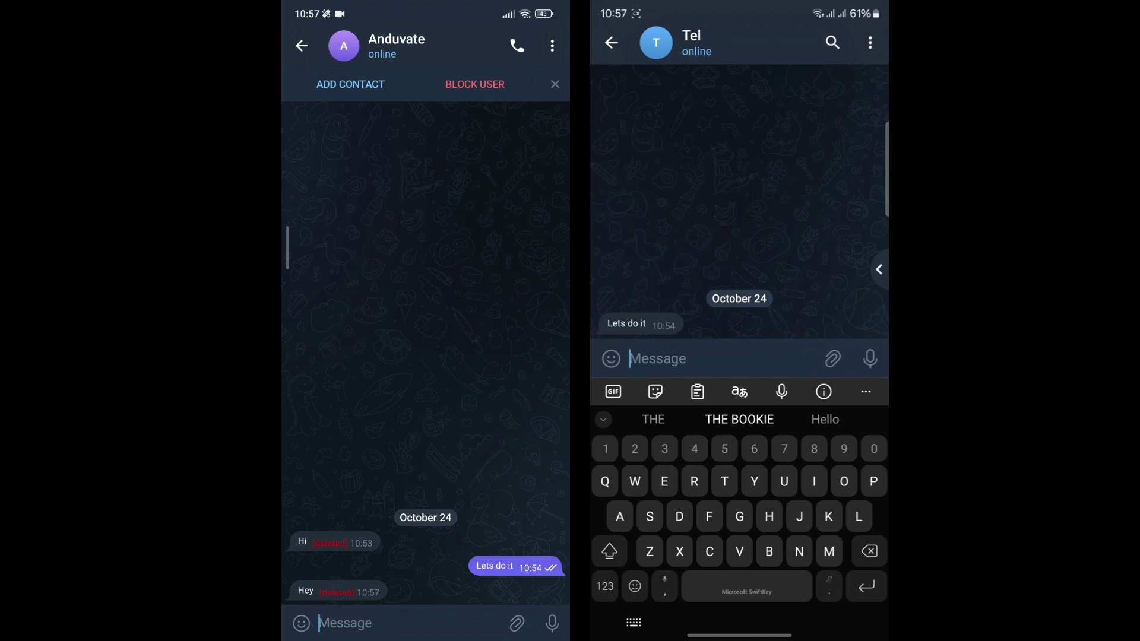
Send 'THE BOOKIE BASHER' from the second phone, delete it for both sides, and reopen the first phone's chat.
click(739, 419)
click(738, 419)
click(871, 359)
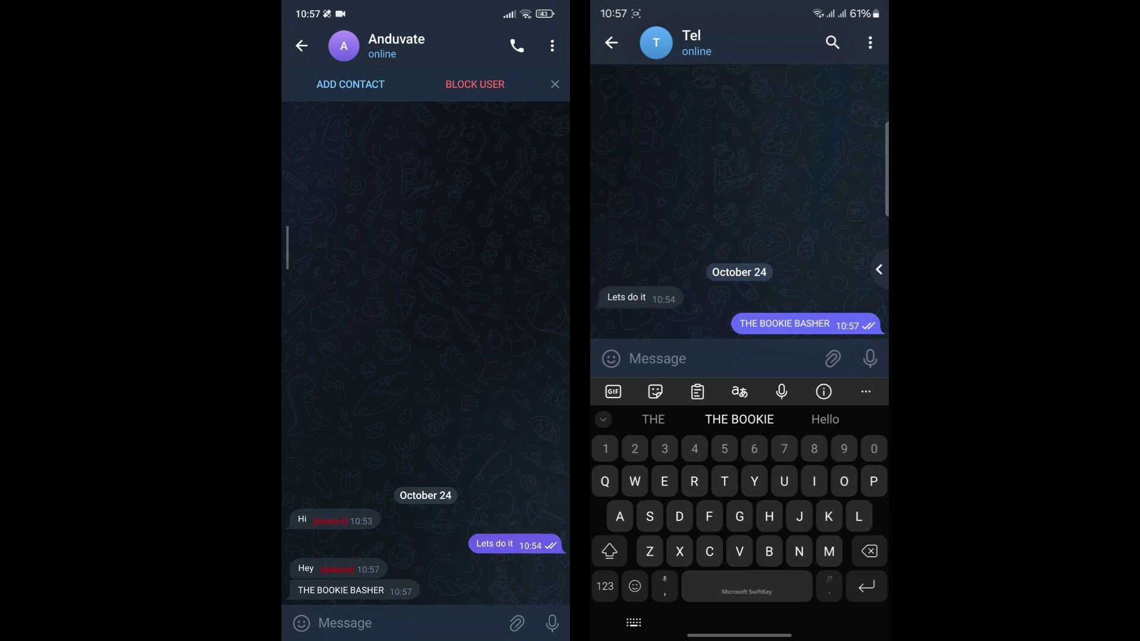
click(719, 321)
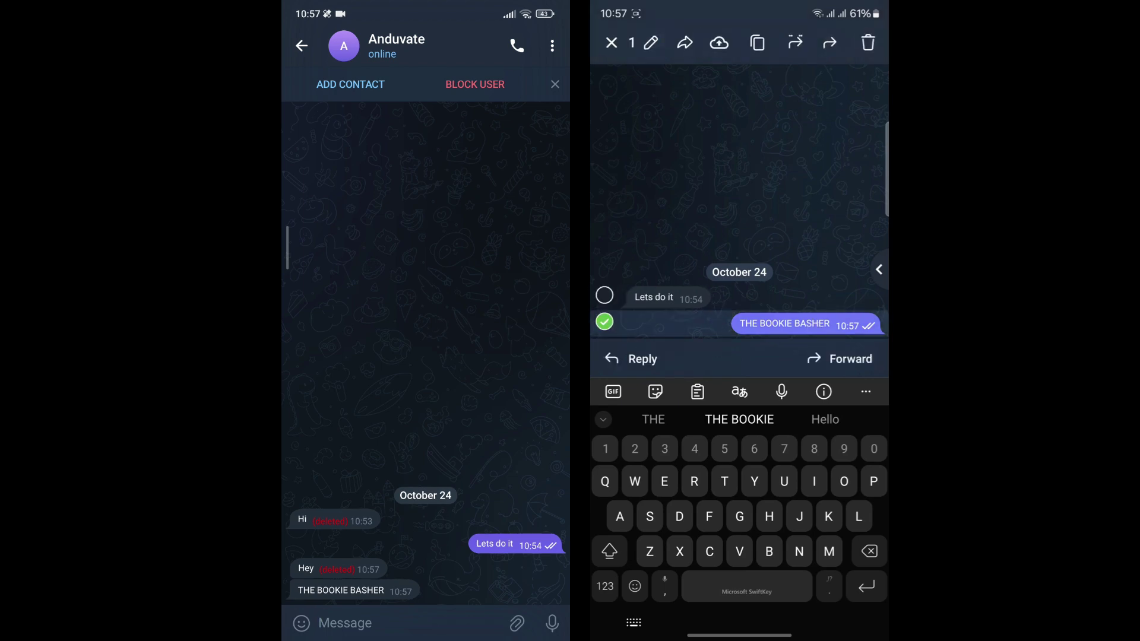
click(867, 43)
click(844, 372)
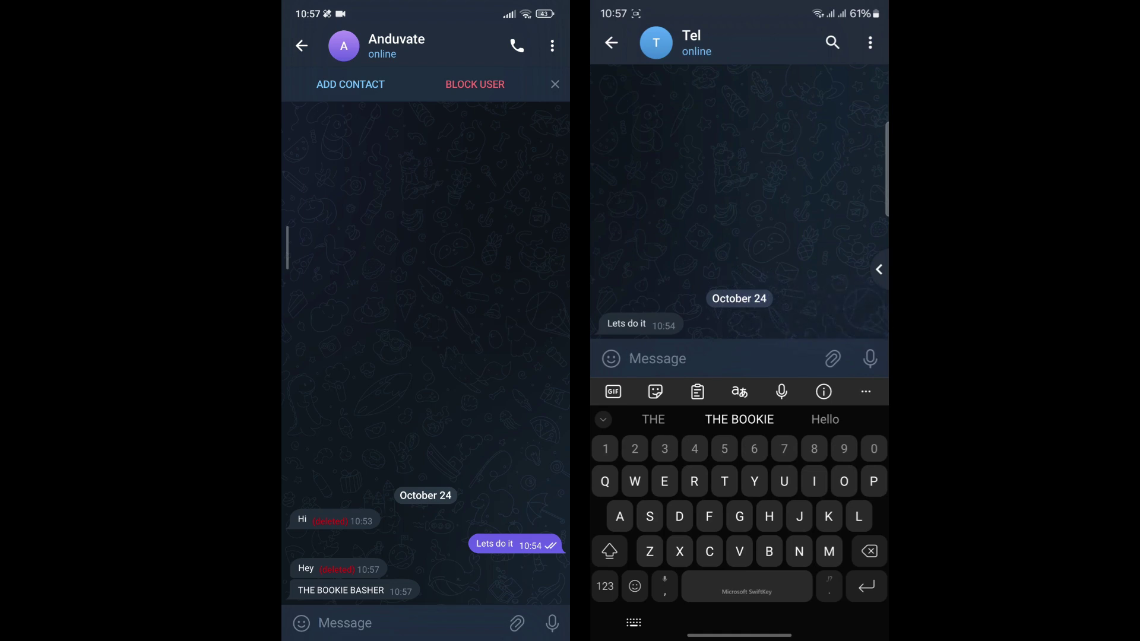
click(301, 46)
click(382, 115)
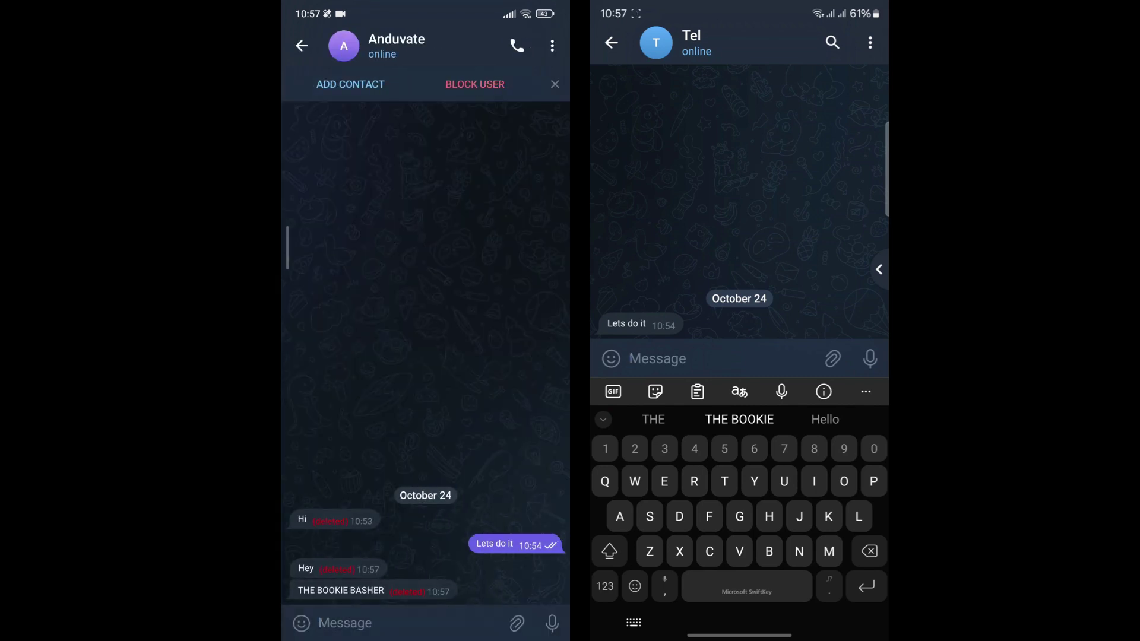
Send 'Working seamlessly' from the second phone, then delete it for both sides.
text(Workomg)
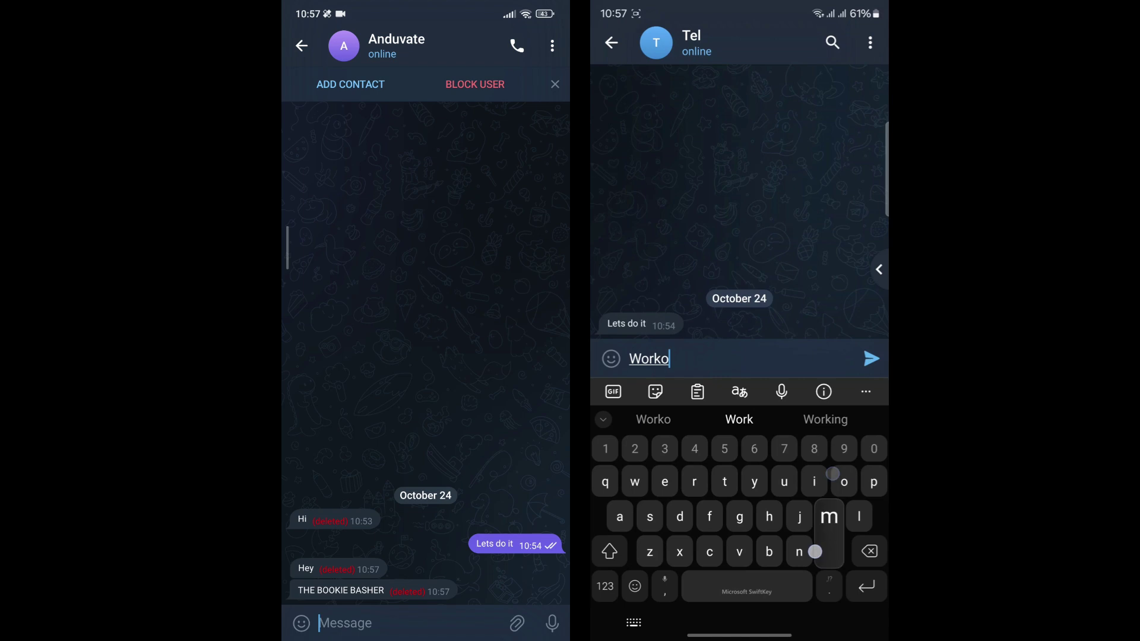
click(739, 419)
text(se)
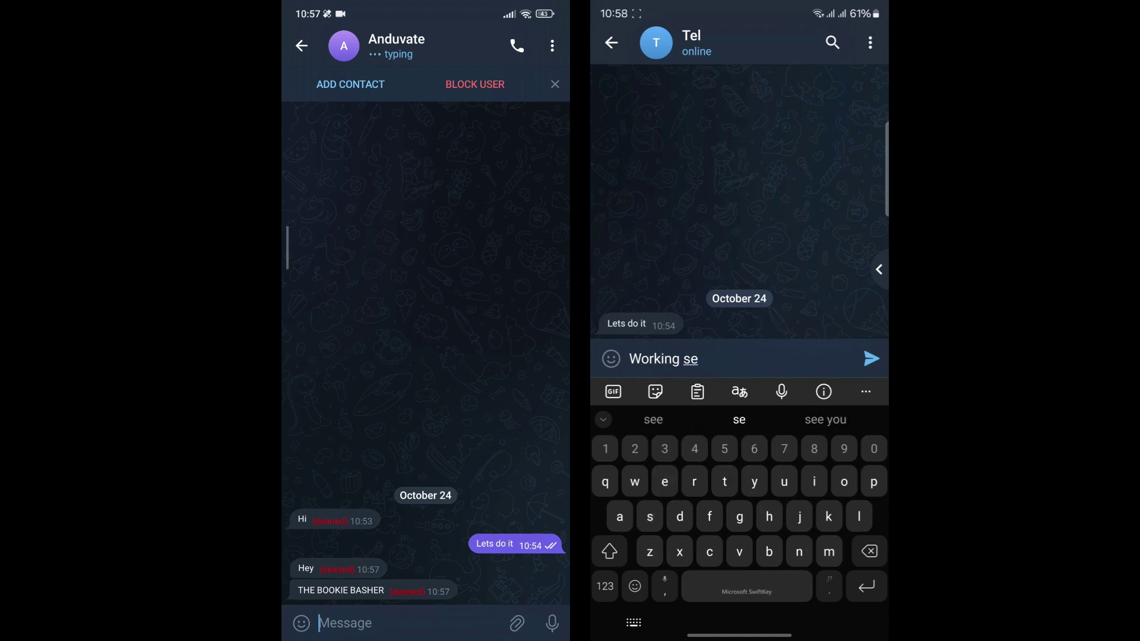
text(aml)
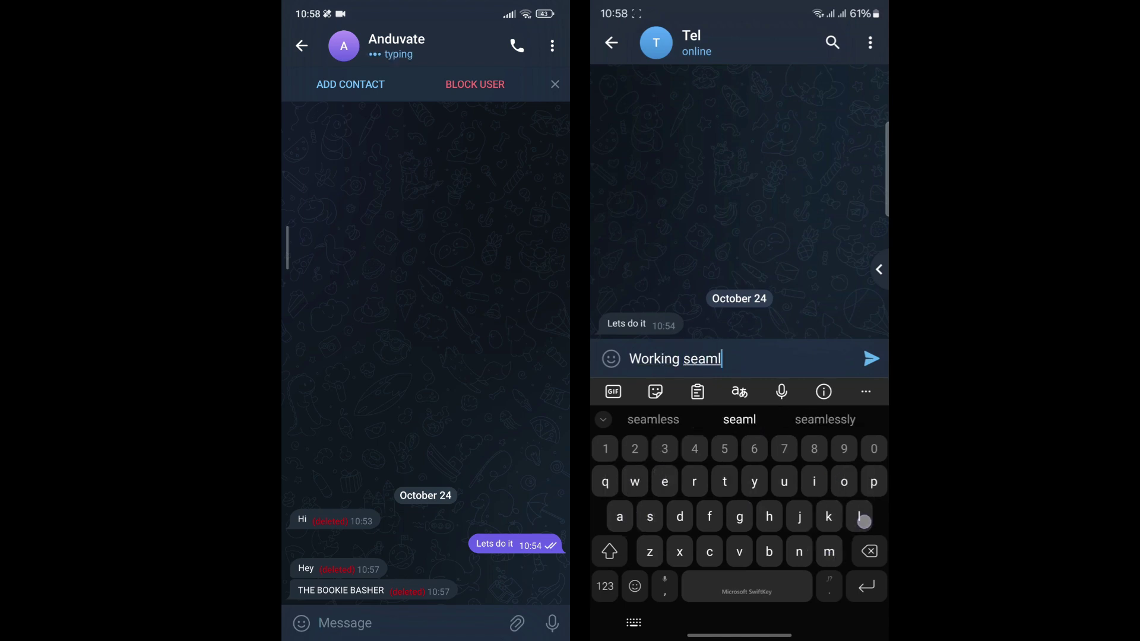
click(825, 419)
click(871, 359)
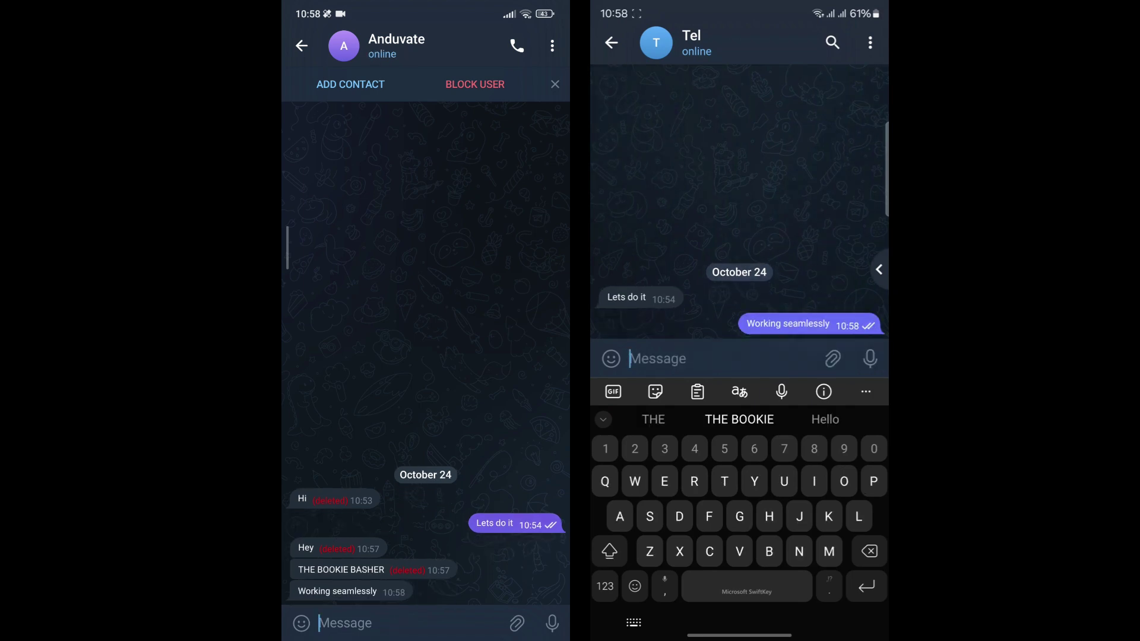
click(830, 324)
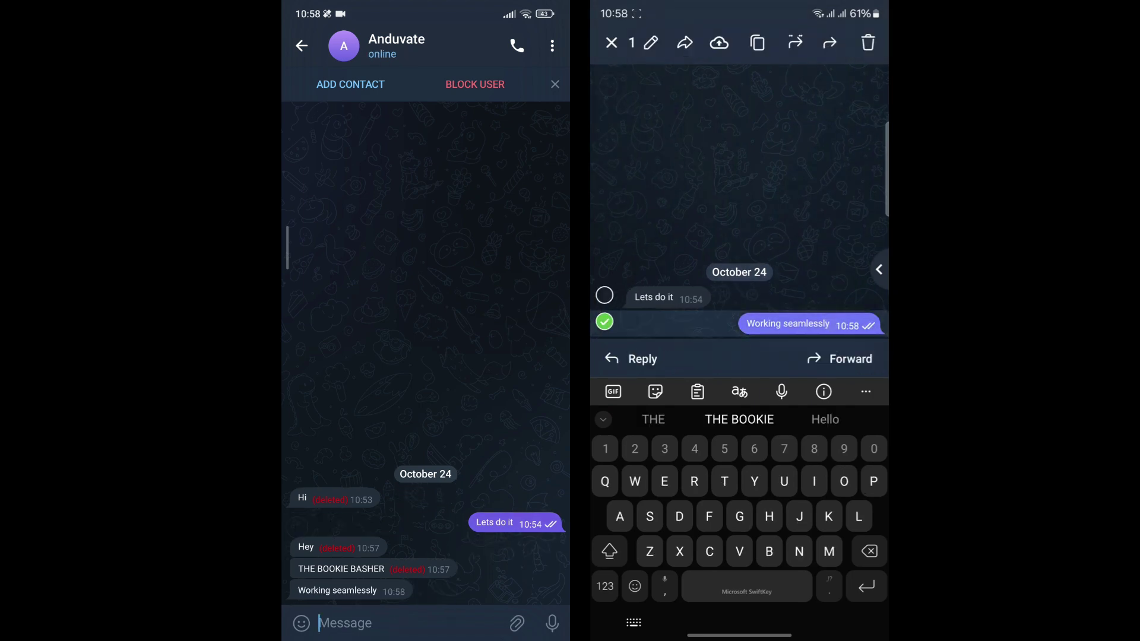
click(868, 40)
click(835, 372)
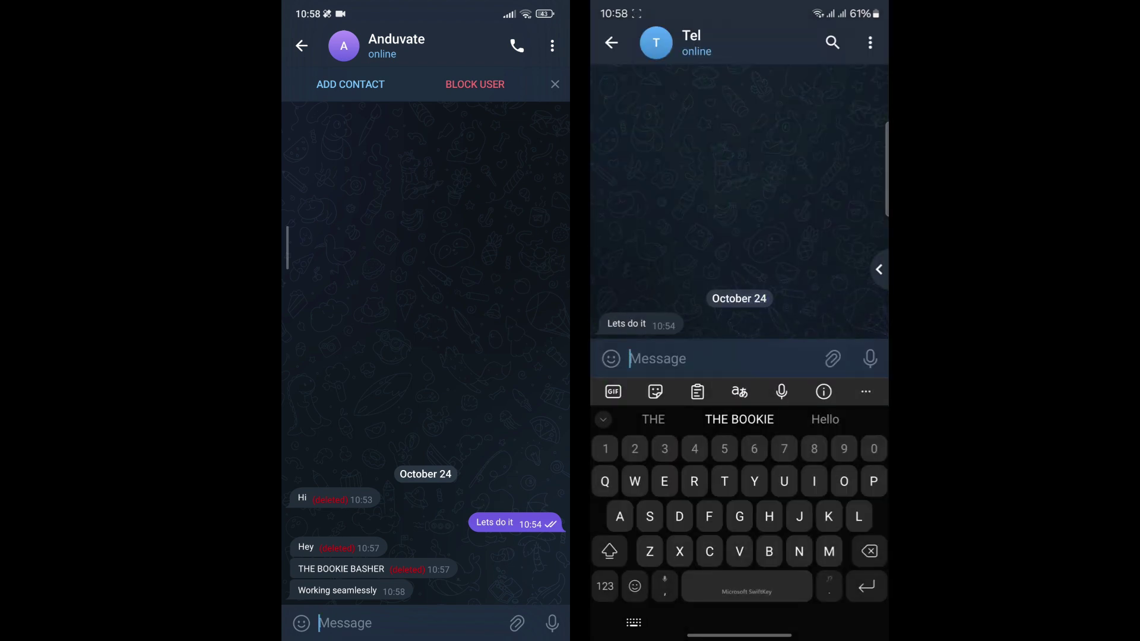
Return to the first phone's chat list and reopen the chat to show 'Working seamlessly' tagged deleted.
key(Escape)
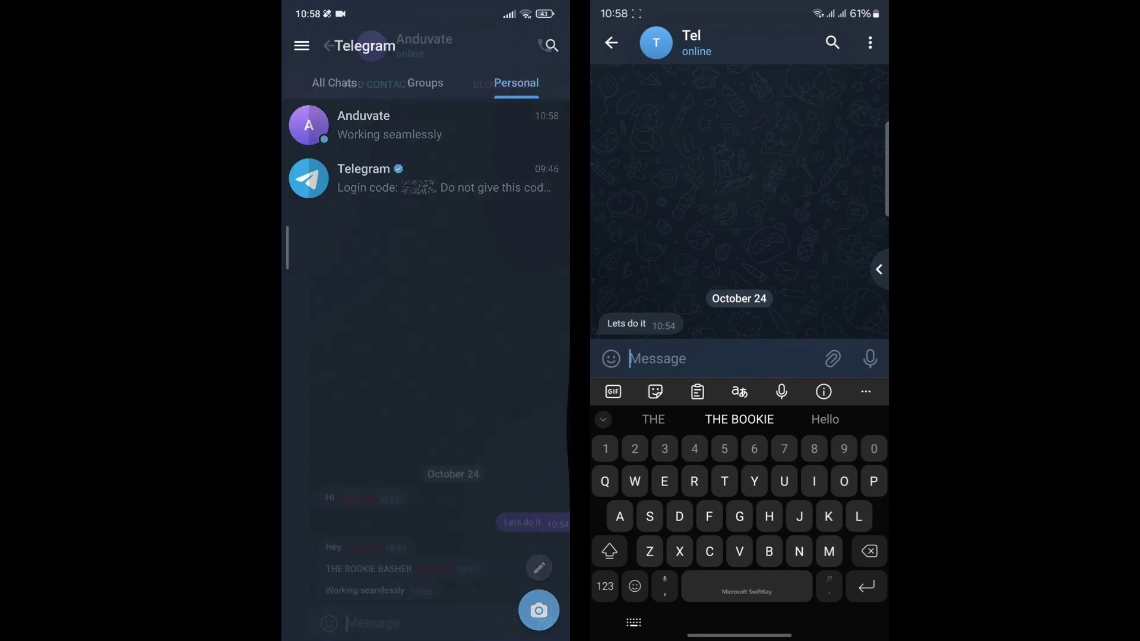
click(415, 125)
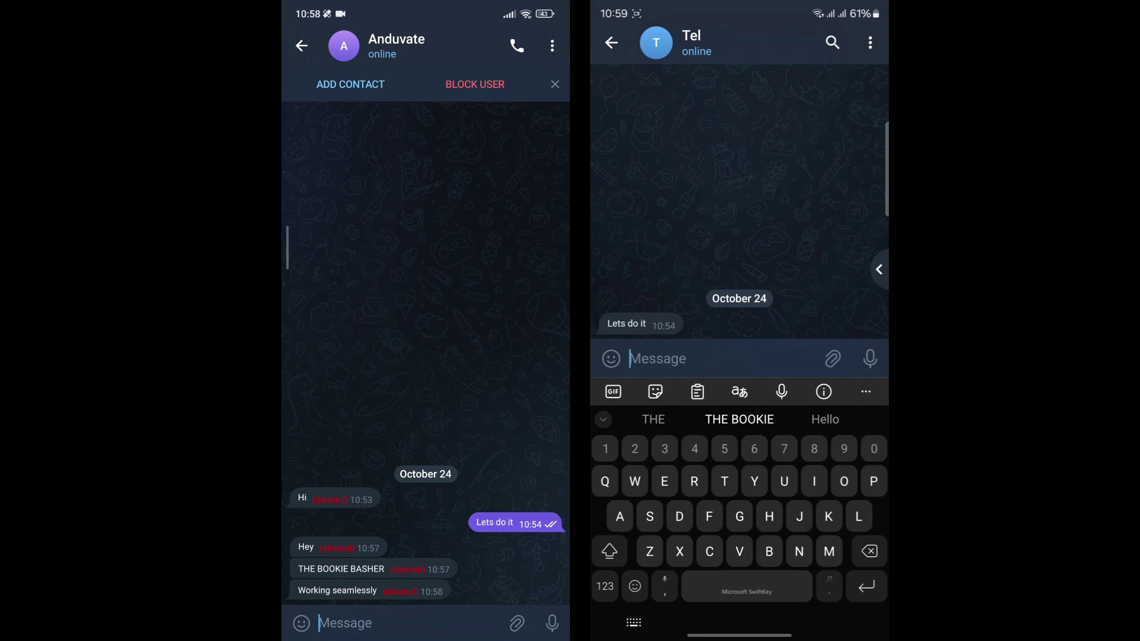
Send a ✅ emoji from the second phone and delete it for both sides.
click(611, 358)
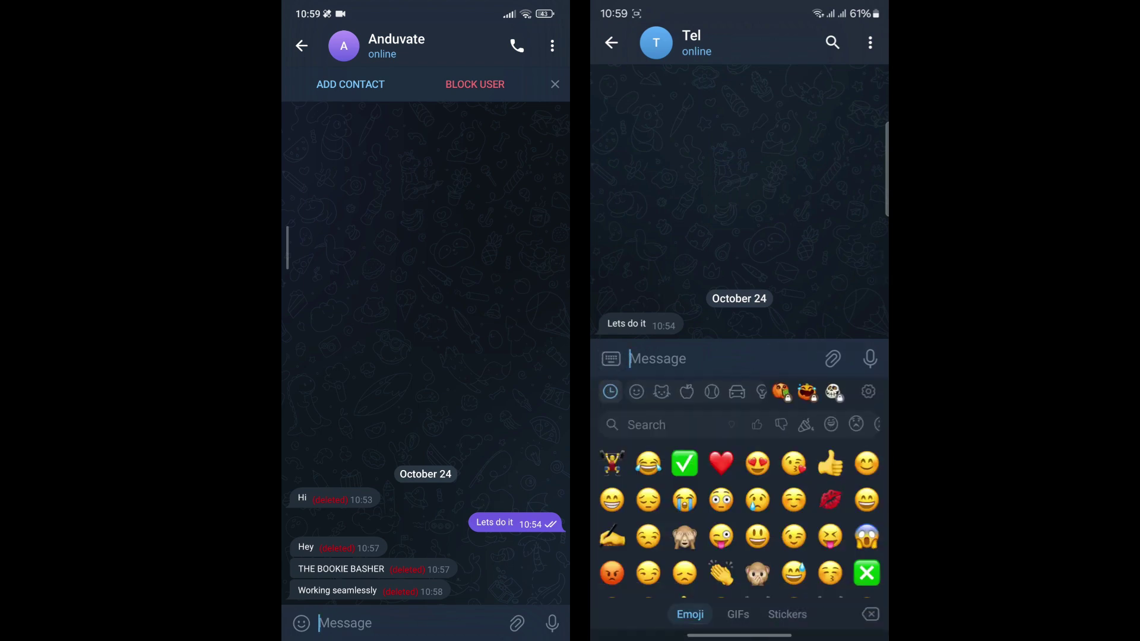
click(684, 462)
click(869, 359)
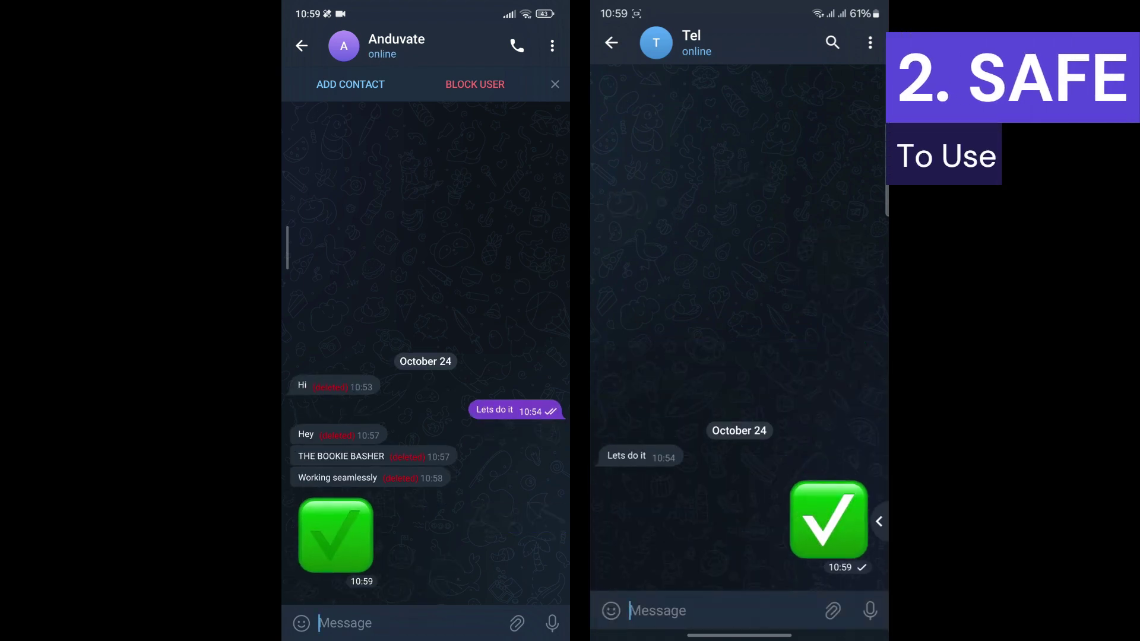
click(823, 528)
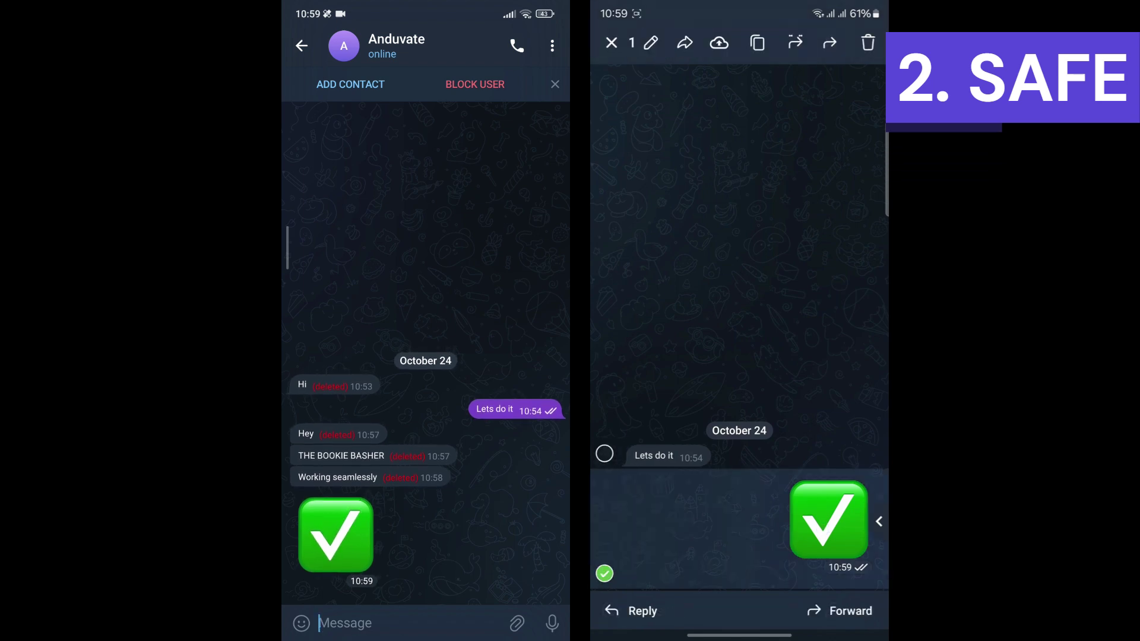
click(858, 47)
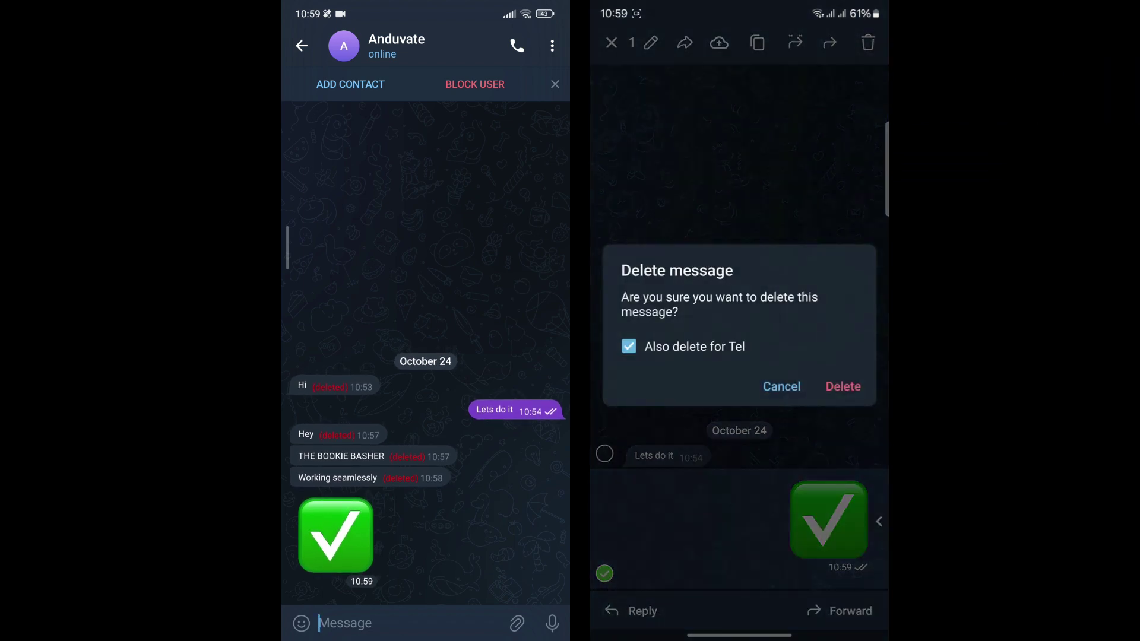
click(842, 386)
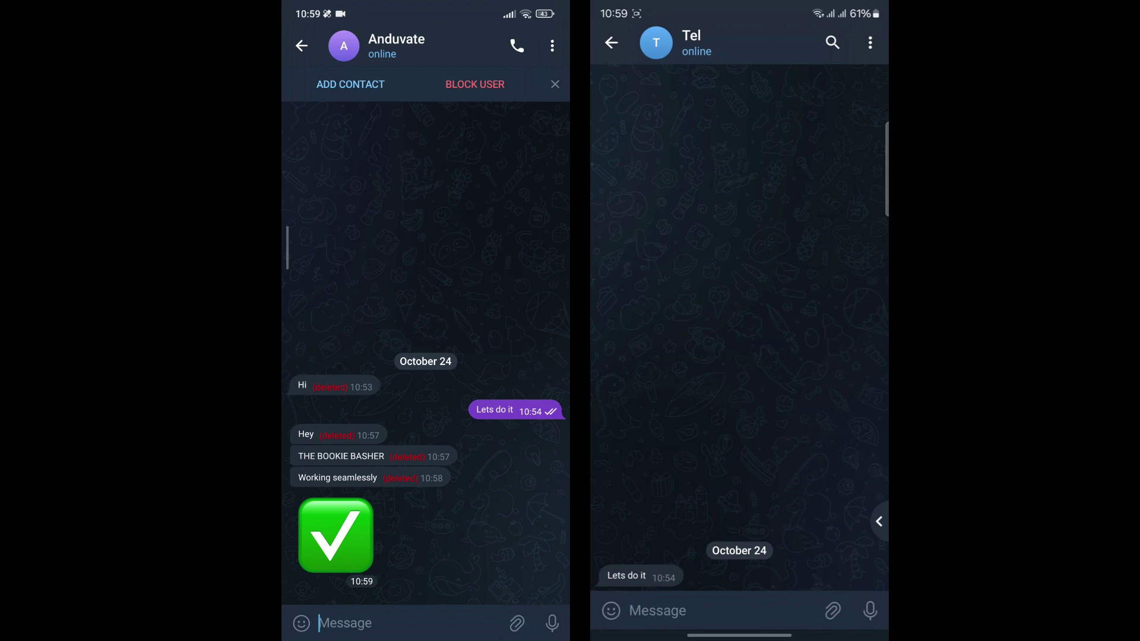
Reopen the chat on the first phone to see the ✅ marked deleted.
key(Escape)
click(381, 122)
click(740, 601)
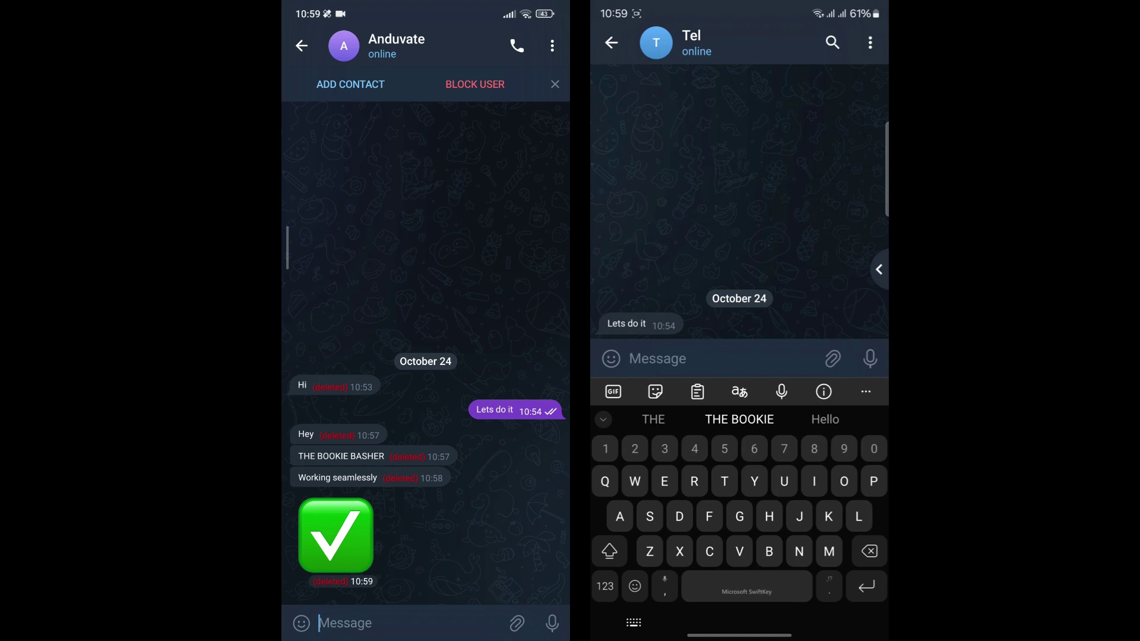
Send 'Everything working fine ✅' from the second phone, adding ✅ from the emoji picker.
text(Evet)
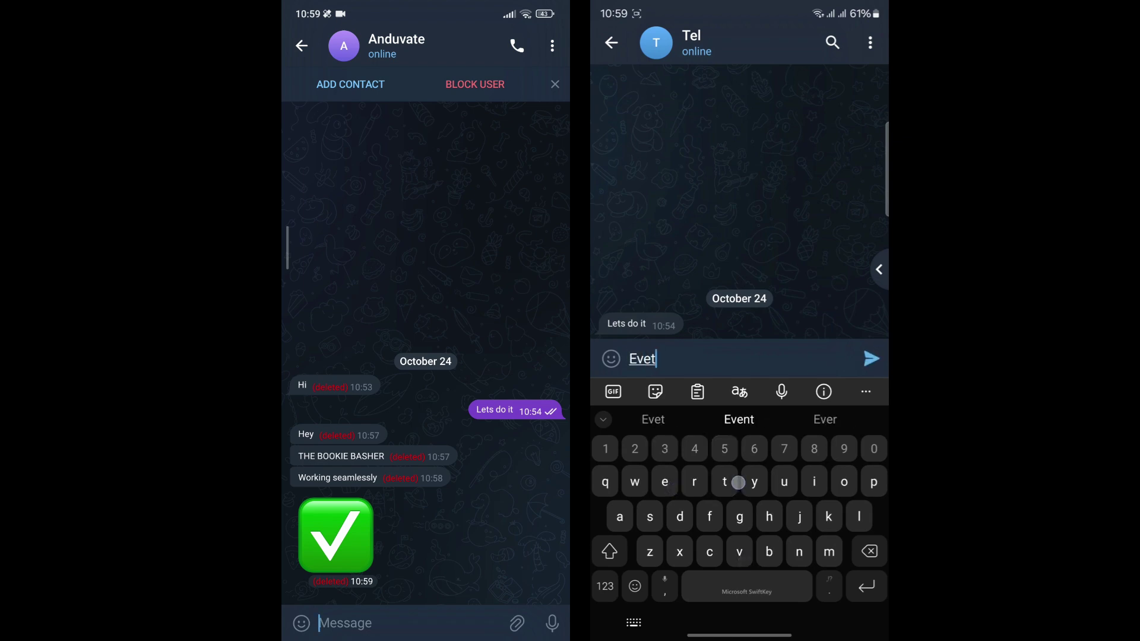
key(BackSpace)
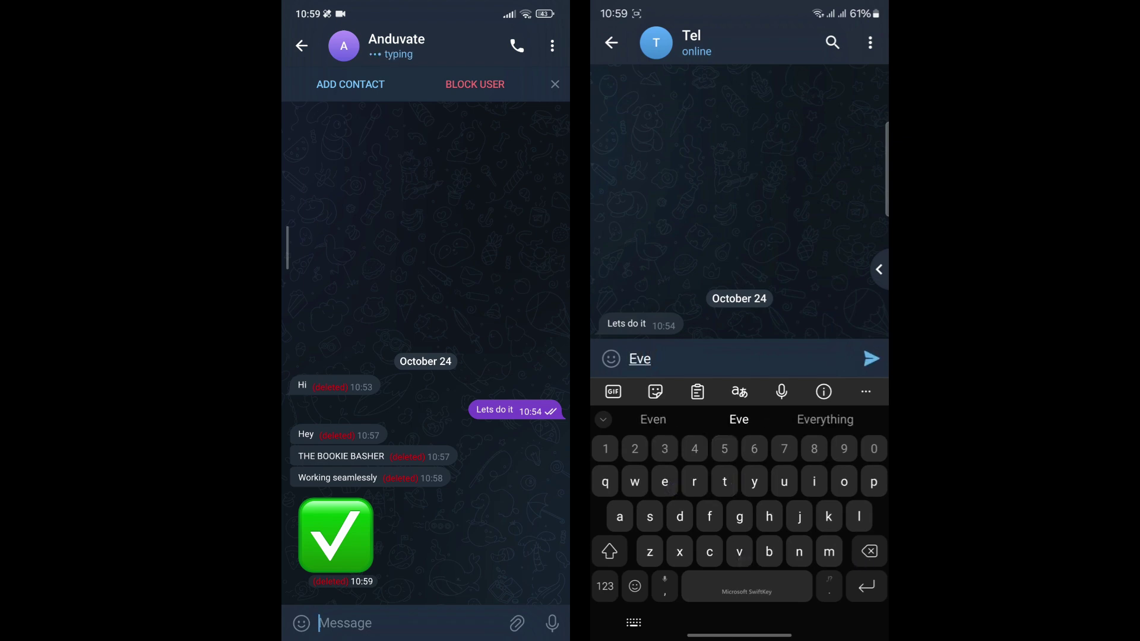
click(825, 419)
text(working)
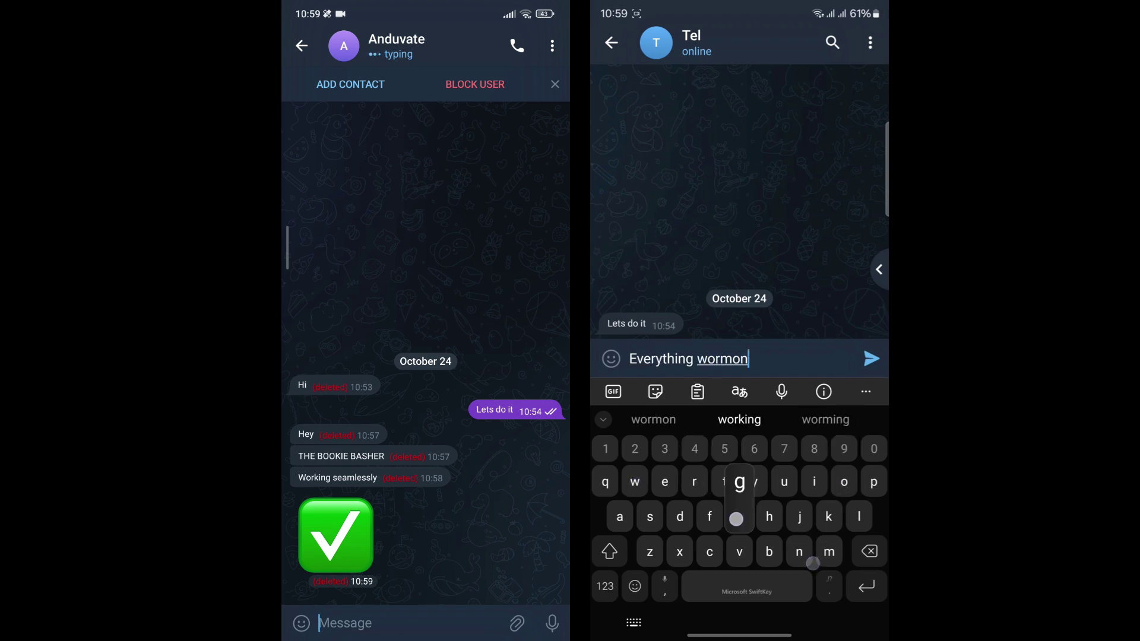
click(763, 422)
text(fine)
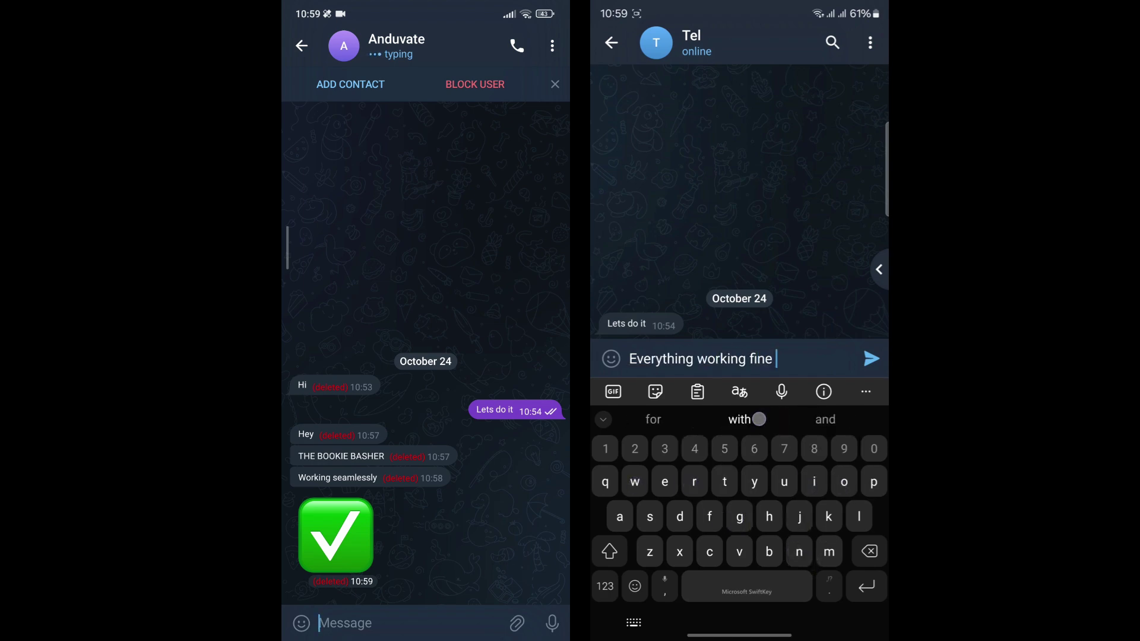
click(634, 586)
click(690, 462)
click(870, 358)
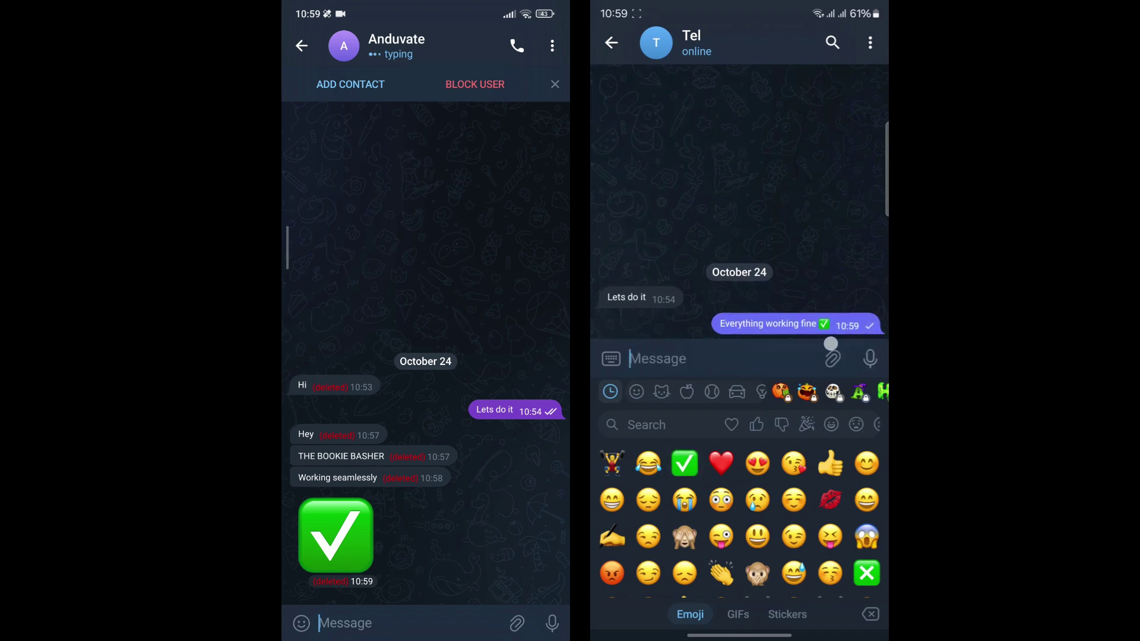
key(Escape)
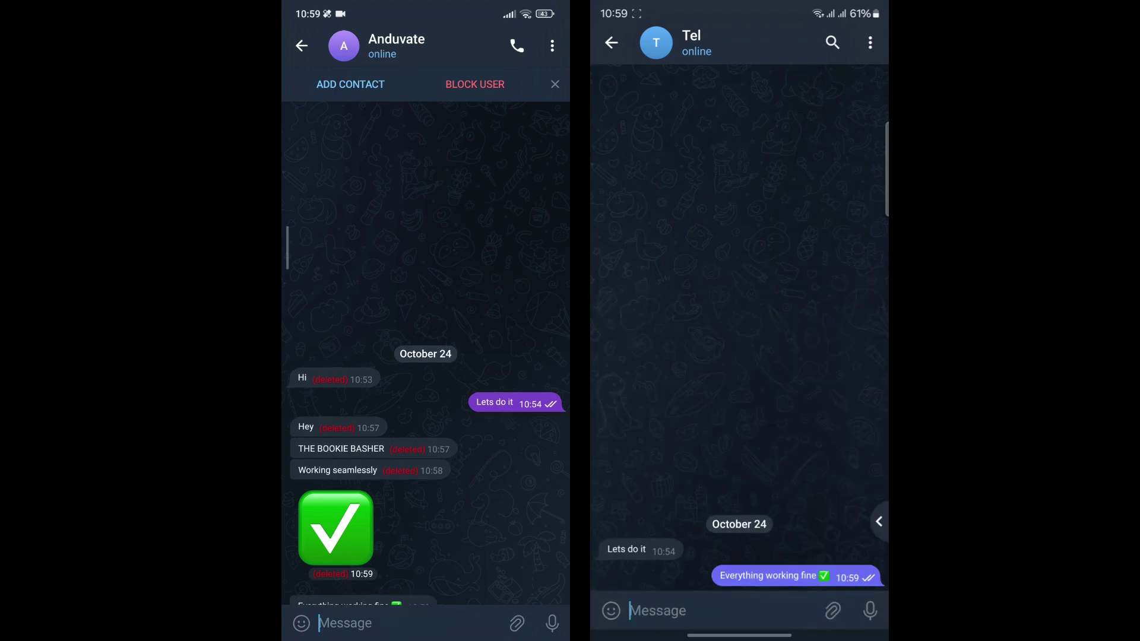
Delete the 'Everything working fine ✅' message for both sides.
click(797, 577)
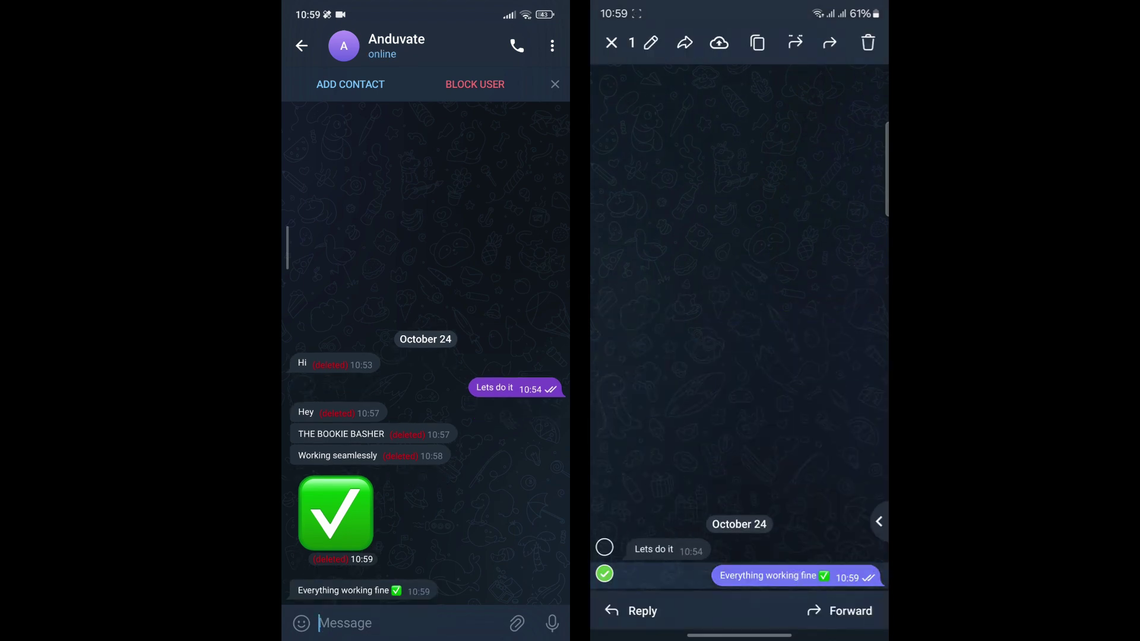
click(868, 42)
click(842, 386)
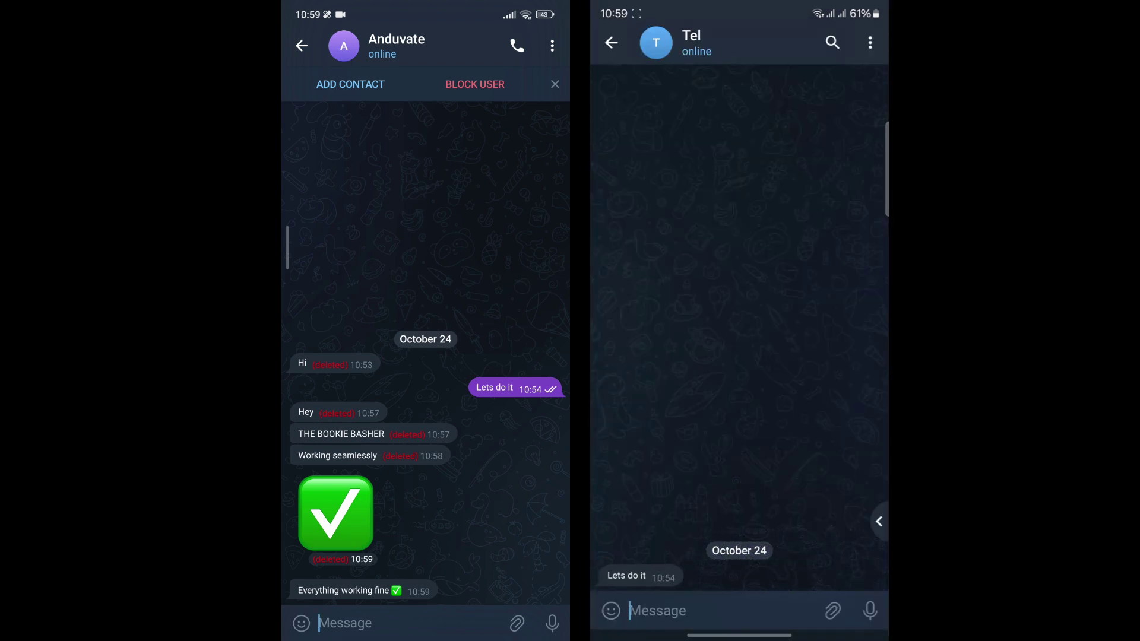
Go back to the first phone's chat list and reopen the chat to check 'Everything working fine ✅' is tagged deleted.
click(301, 45)
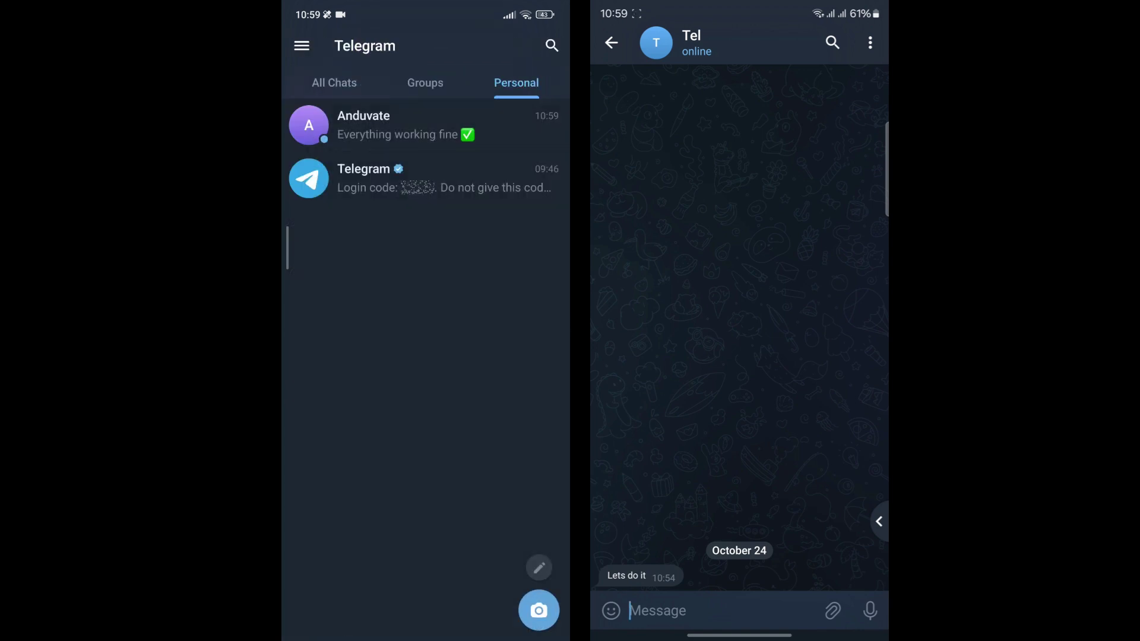
click(415, 127)
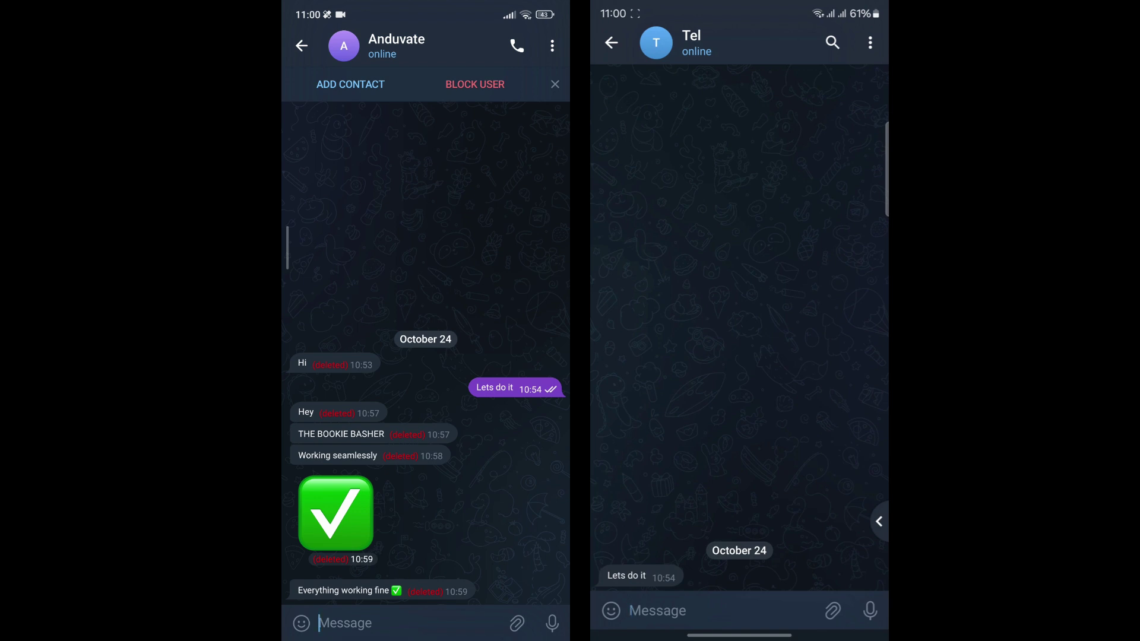
Type 'Subscr', accept the 'Subscribe' suggestion, and send it from the second phone.
click(695, 609)
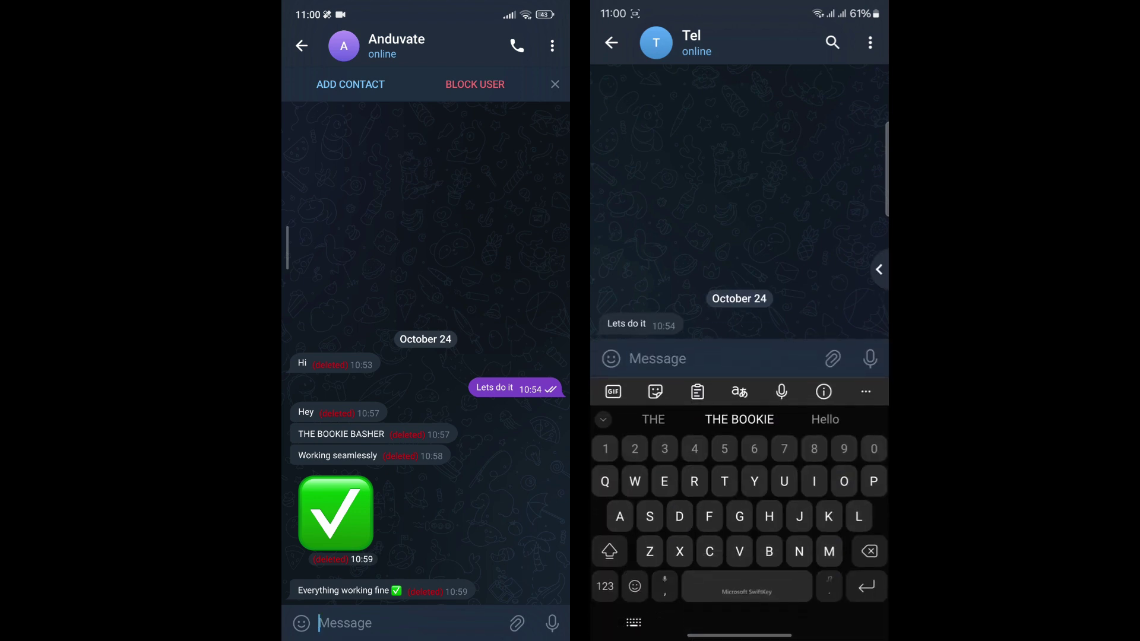
text(Subs)
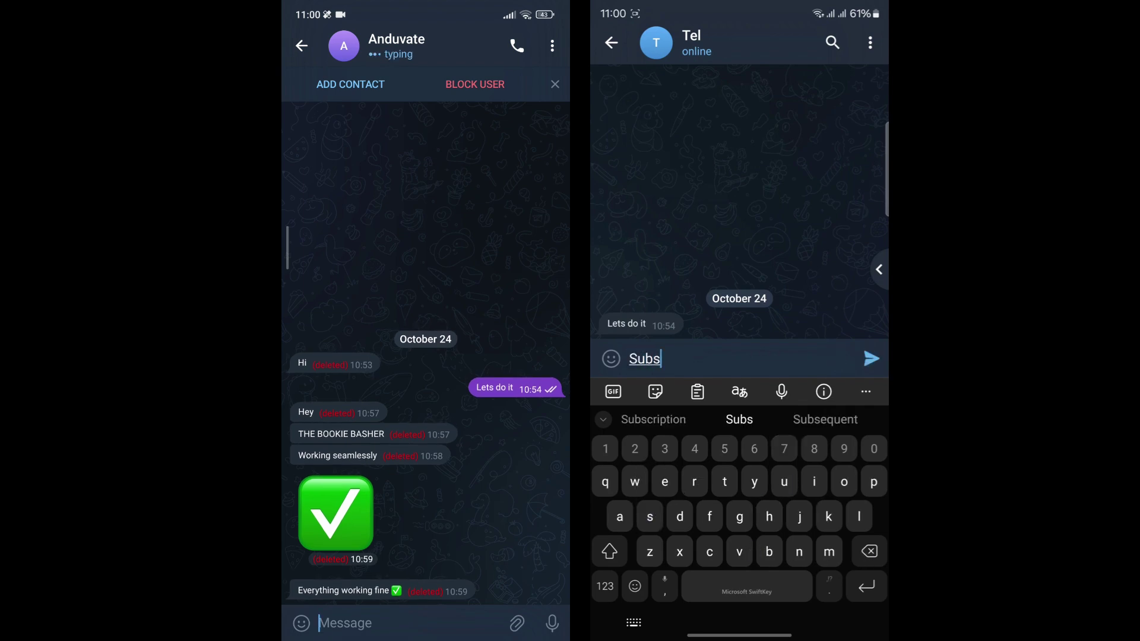
text(cr)
click(739, 419)
click(870, 358)
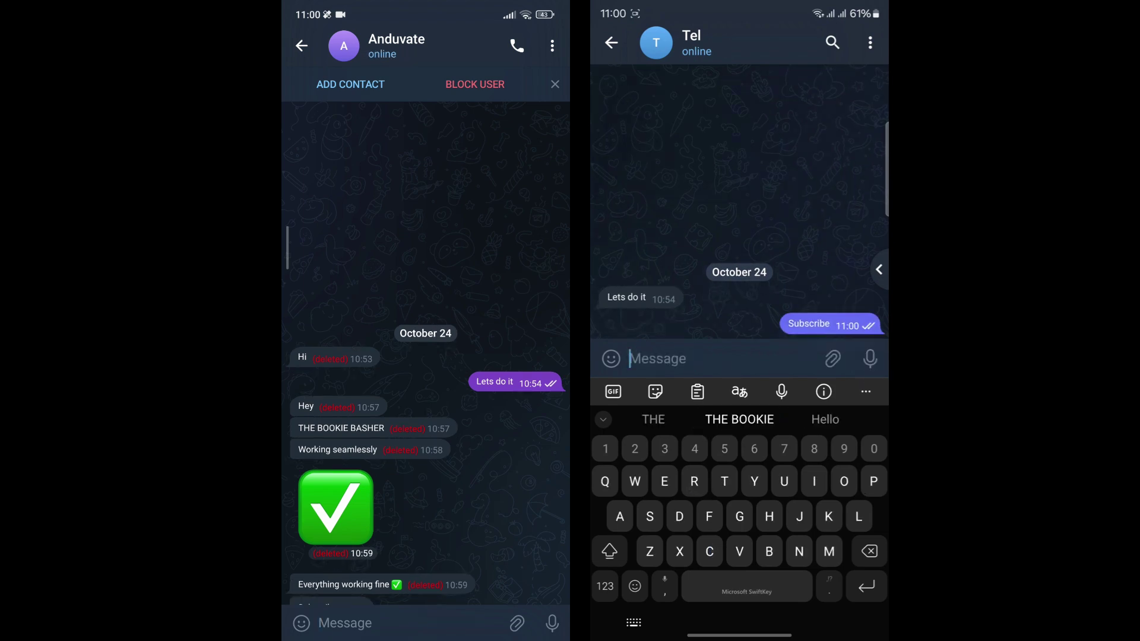